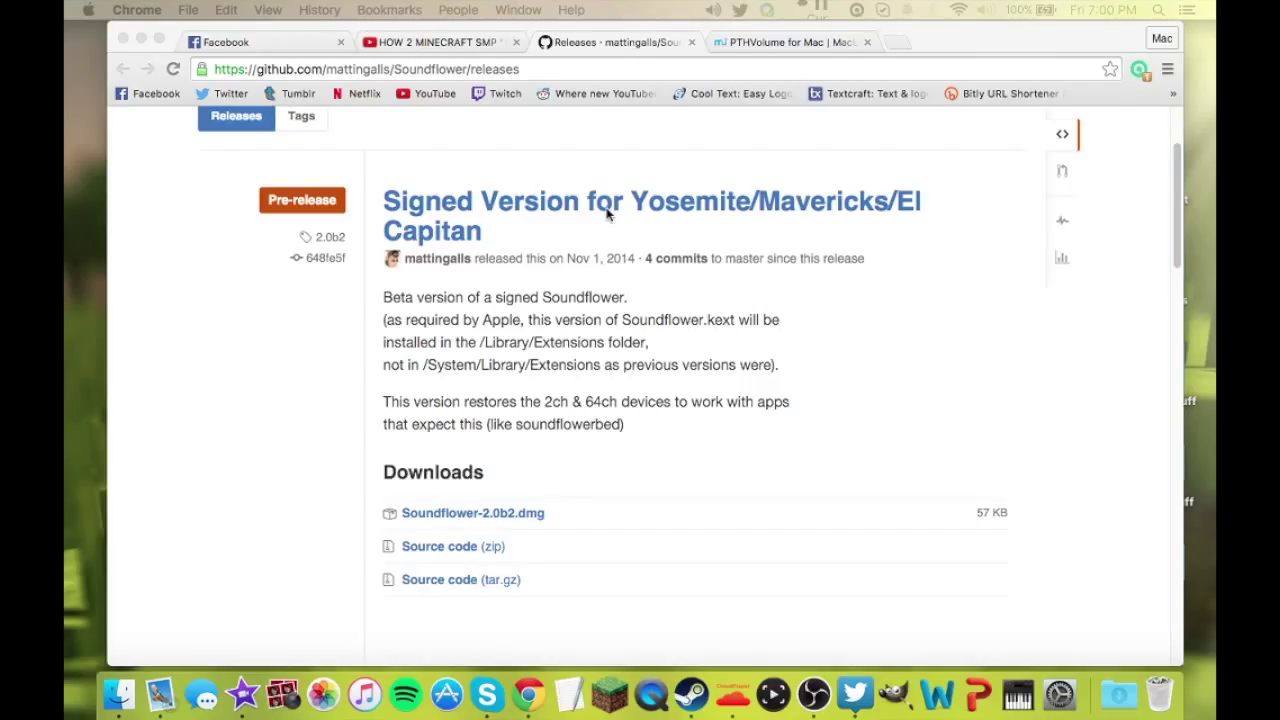
Bring up the Soundflower GitHub releases page listing the Soundflower-2.0b2.dmg download.
left_click(390, 66)
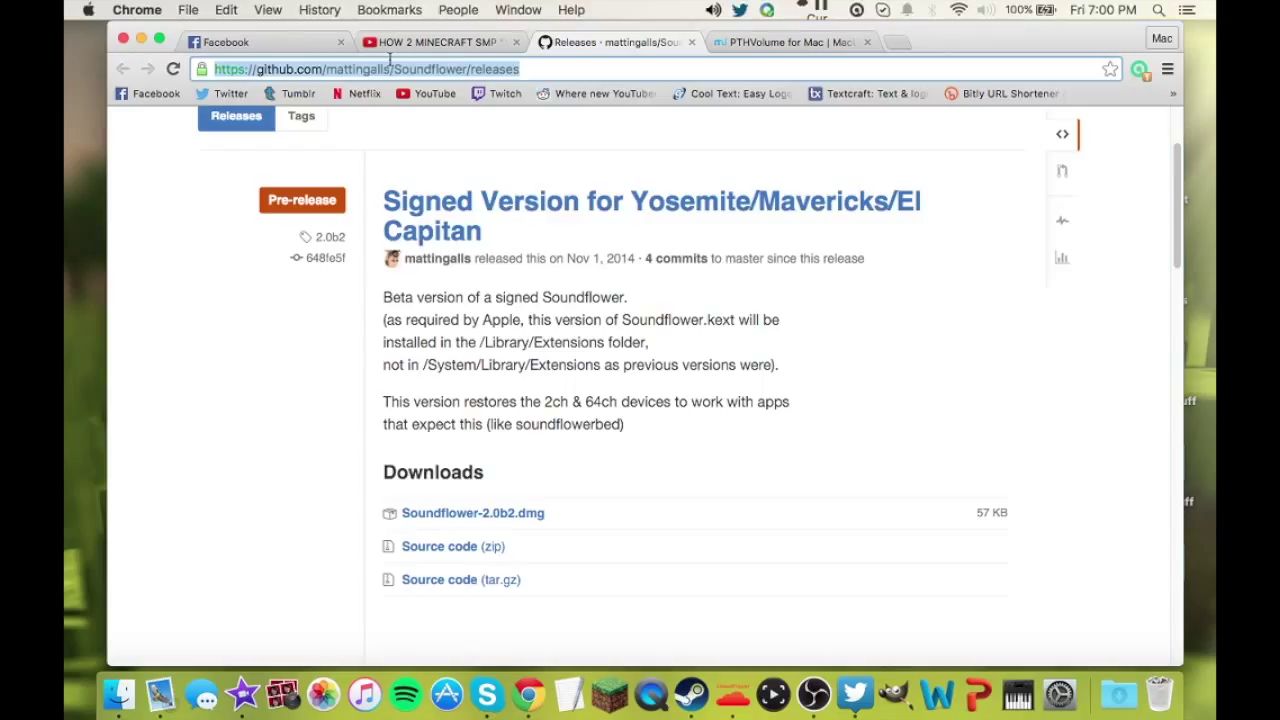
left_click(578, 300)
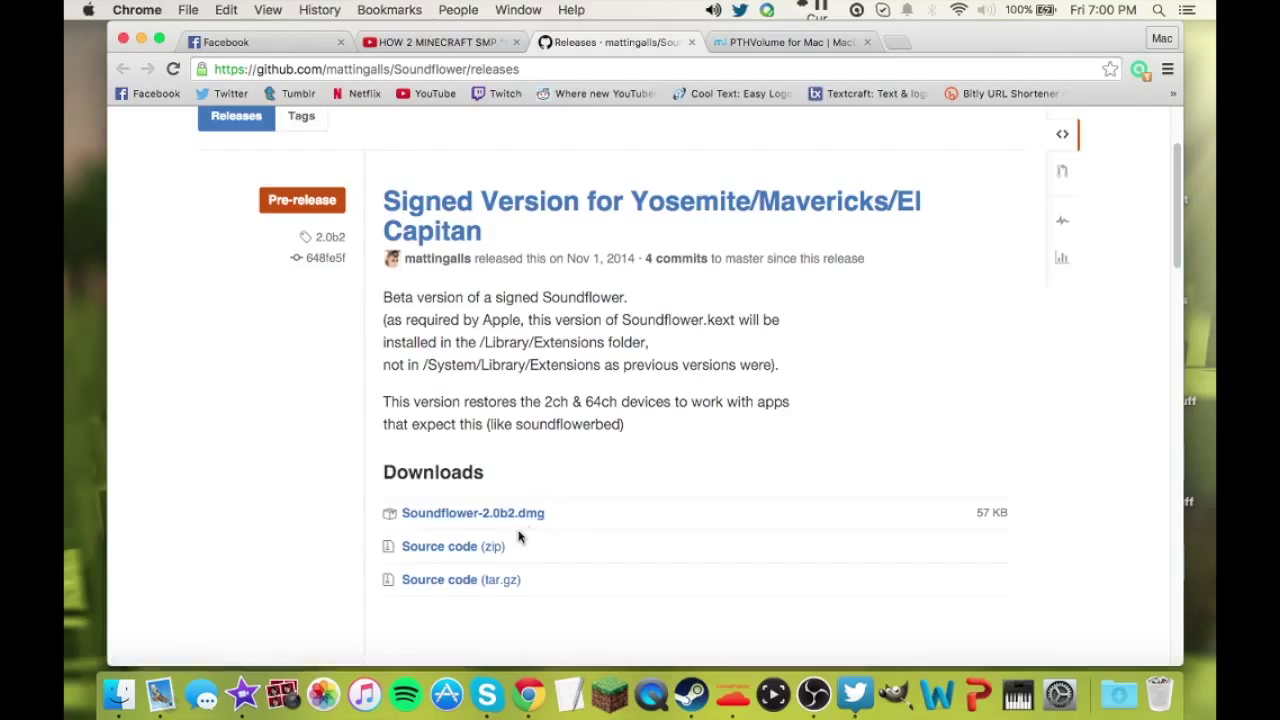
left_click(120, 695)
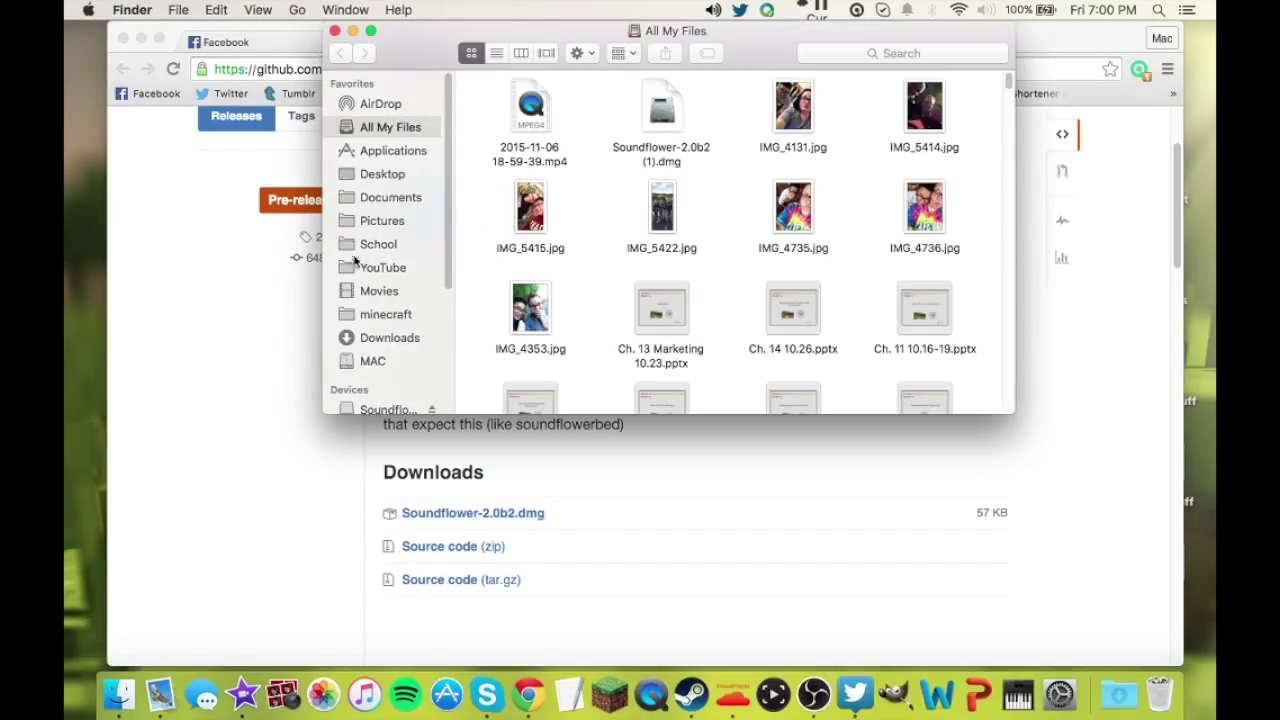
left_click(386, 338)
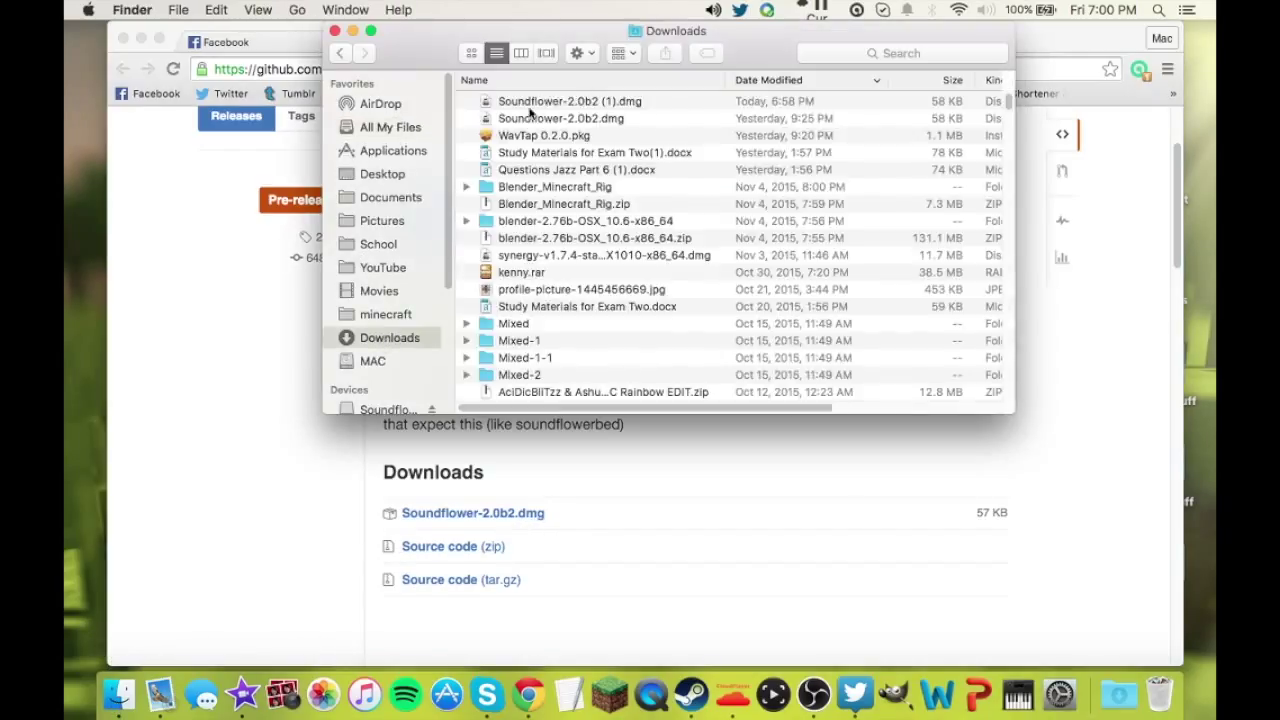
left_click(532, 101)
double_click(532, 101)
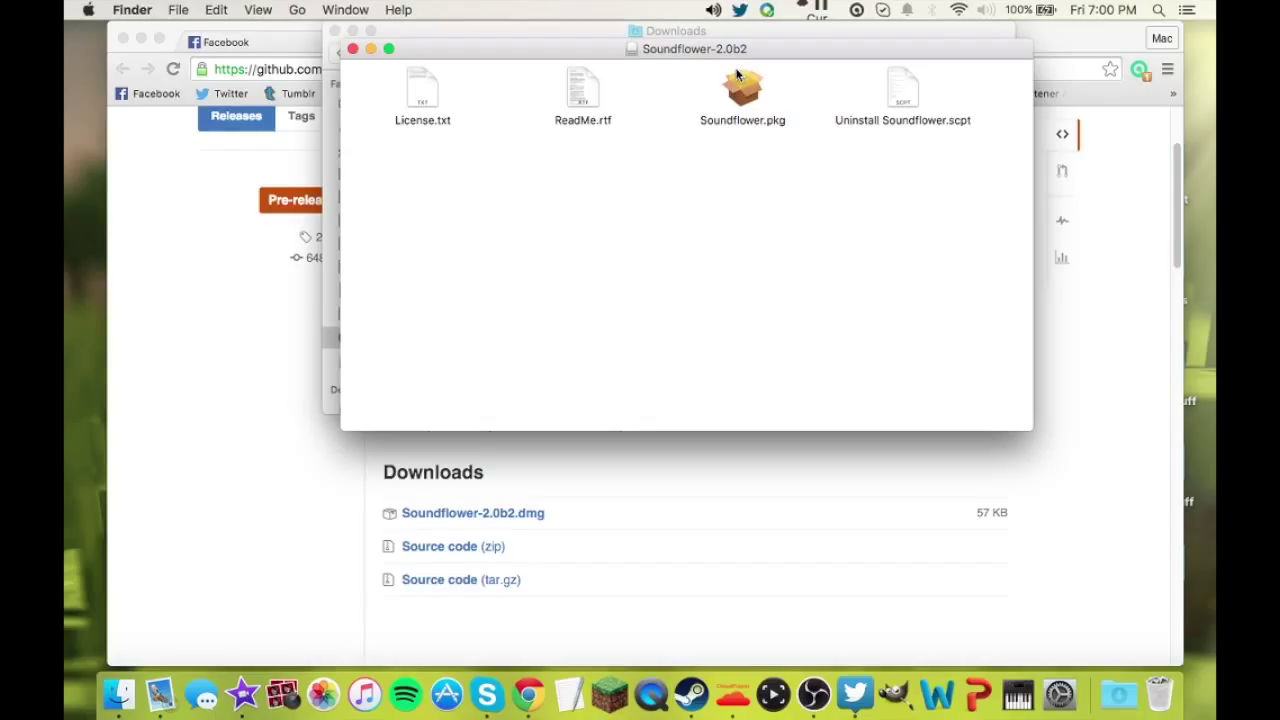
left_click(352, 48)
left_click(332, 30)
left_click(518, 415)
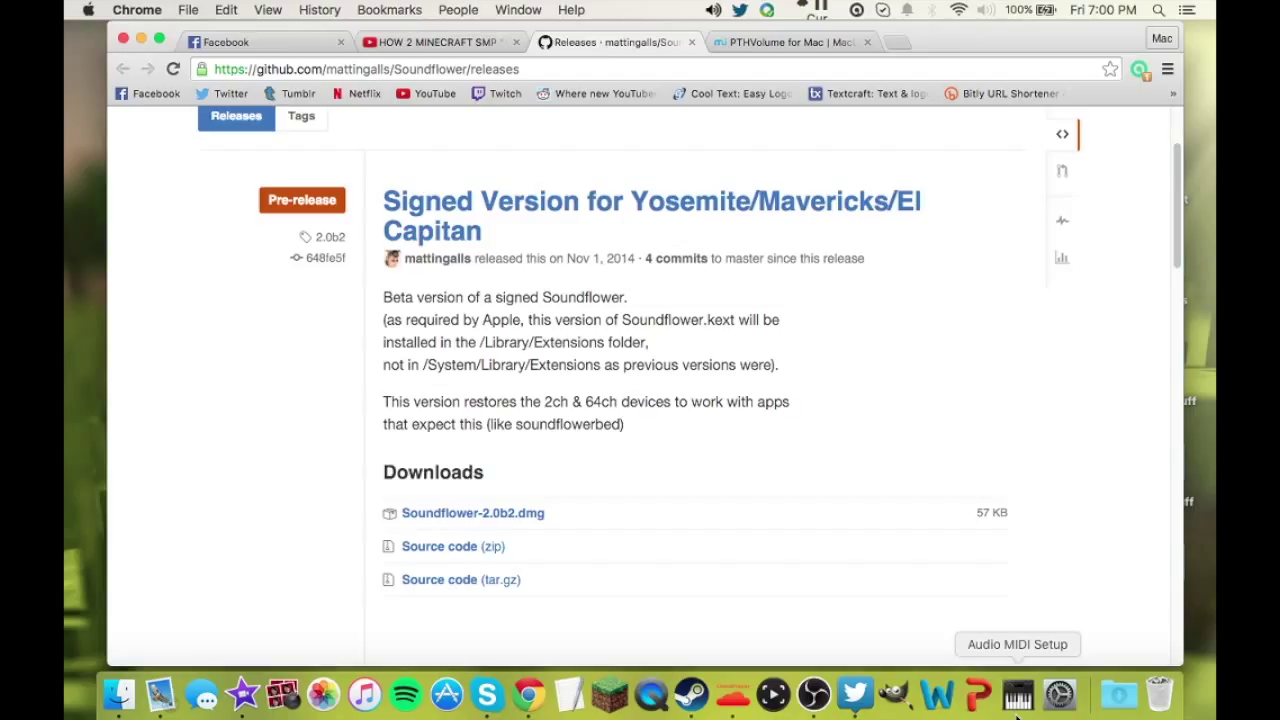
left_click(1158, 9)
type("audi")
key("Return")
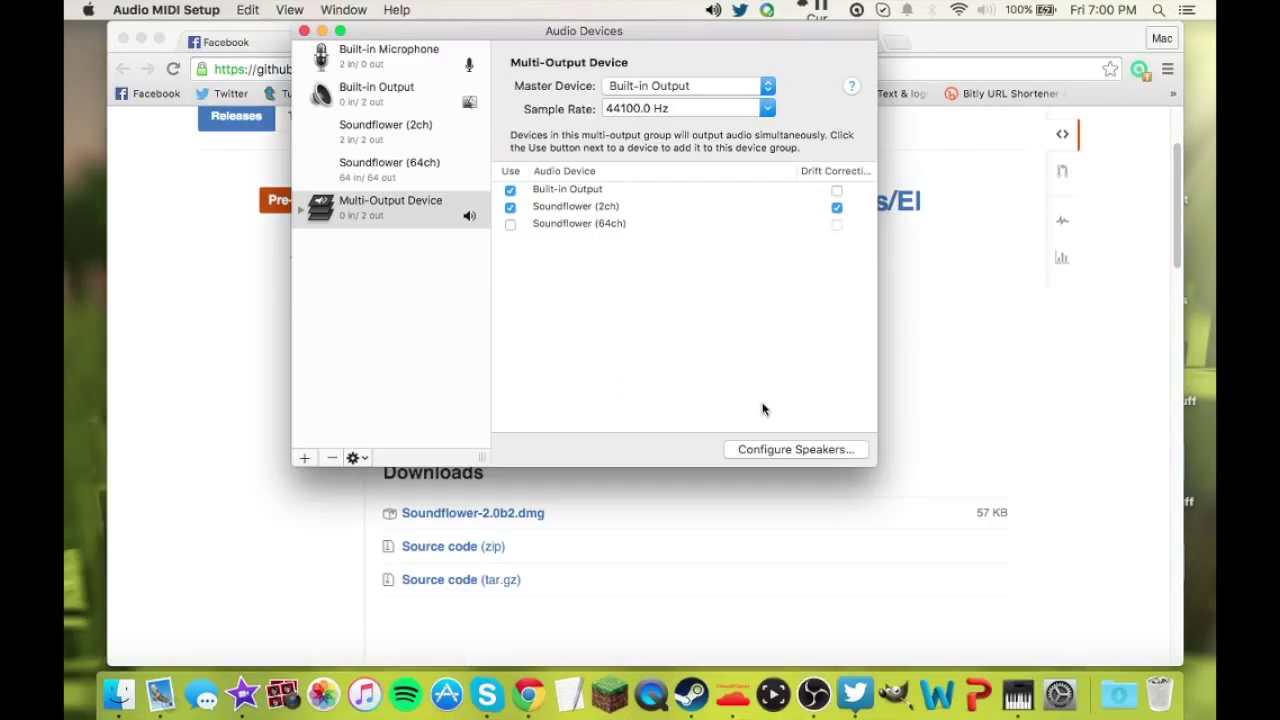
left_click(314, 457)
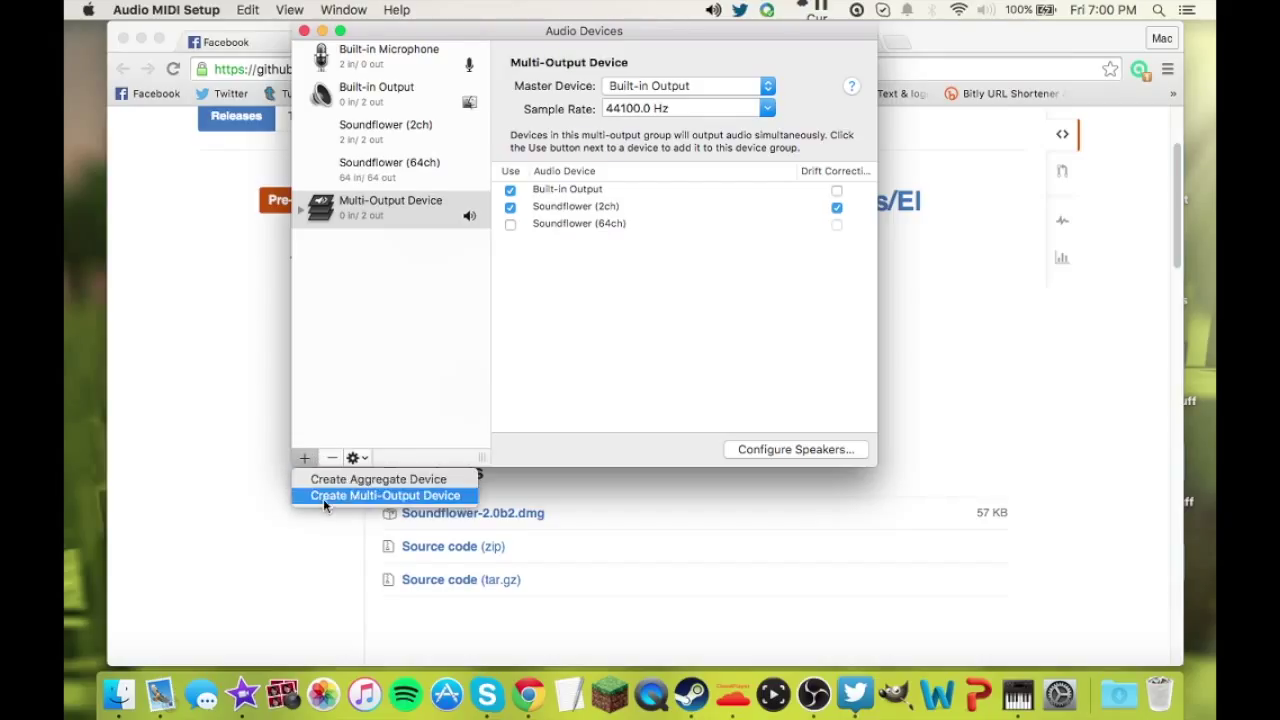
left_click(323, 498)
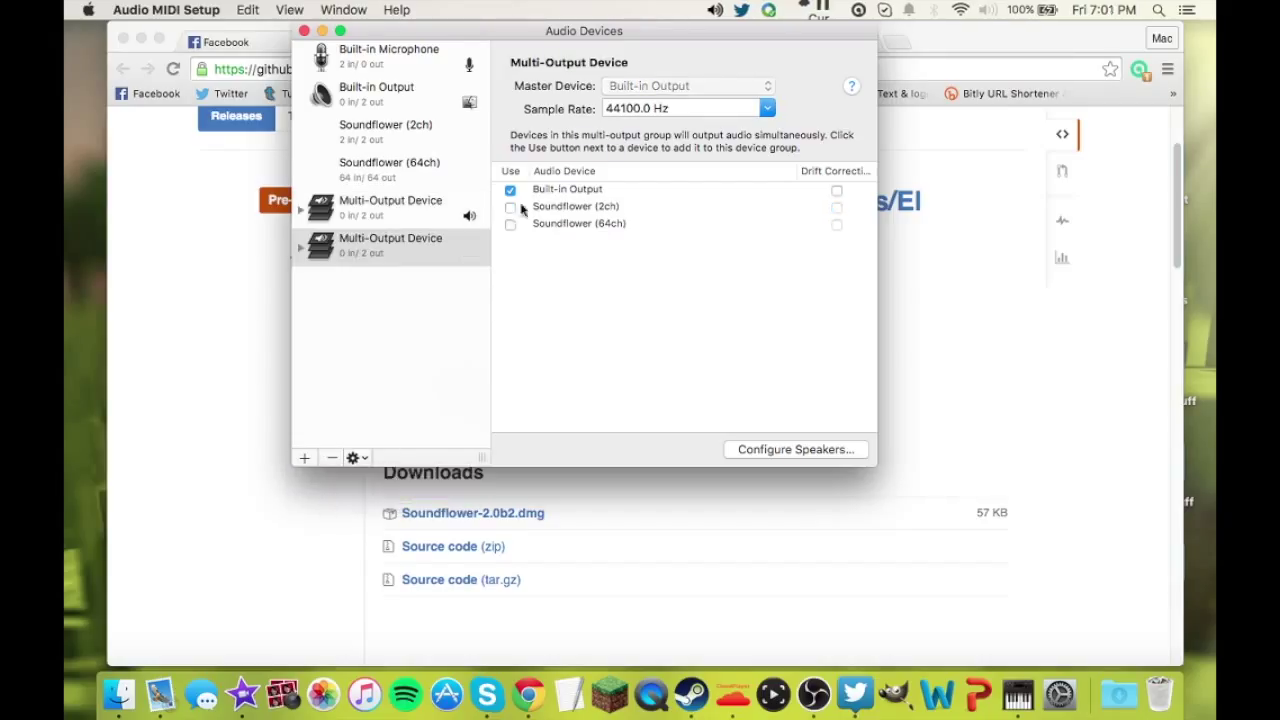
left_click(562, 206)
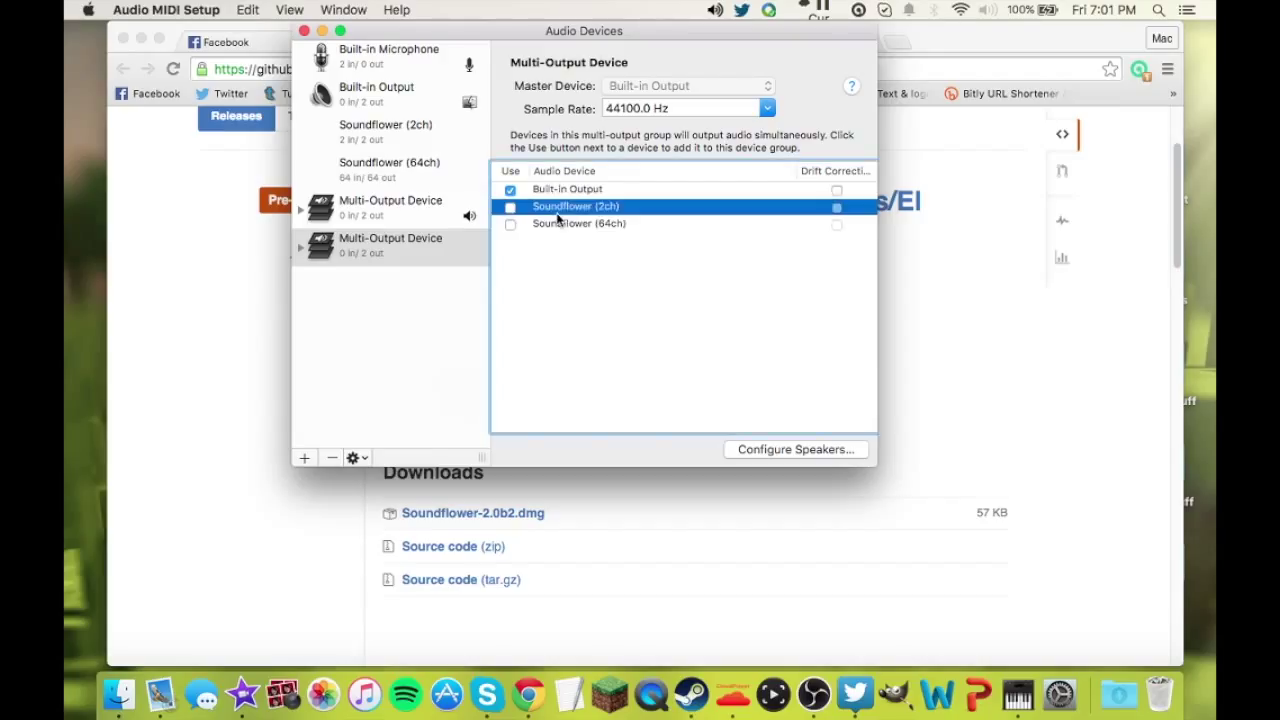
left_click(509, 207)
left_click(397, 212)
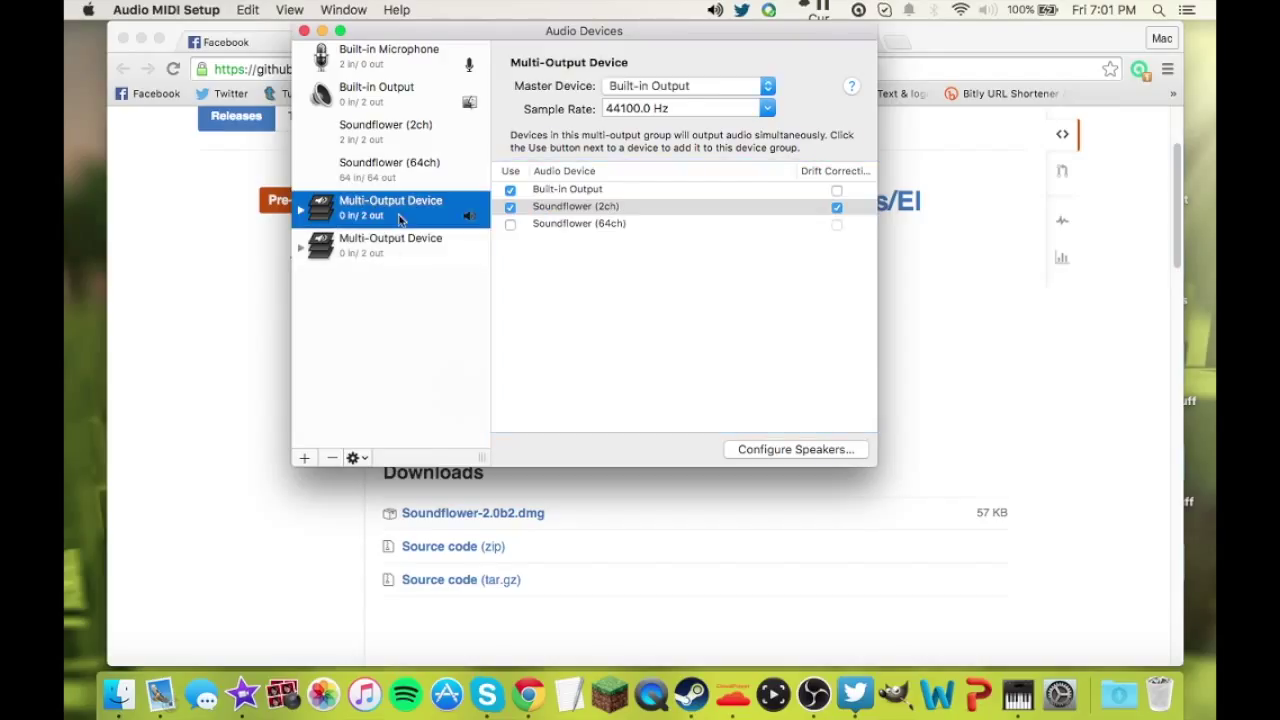
left_click(374, 250)
left_click(331, 457)
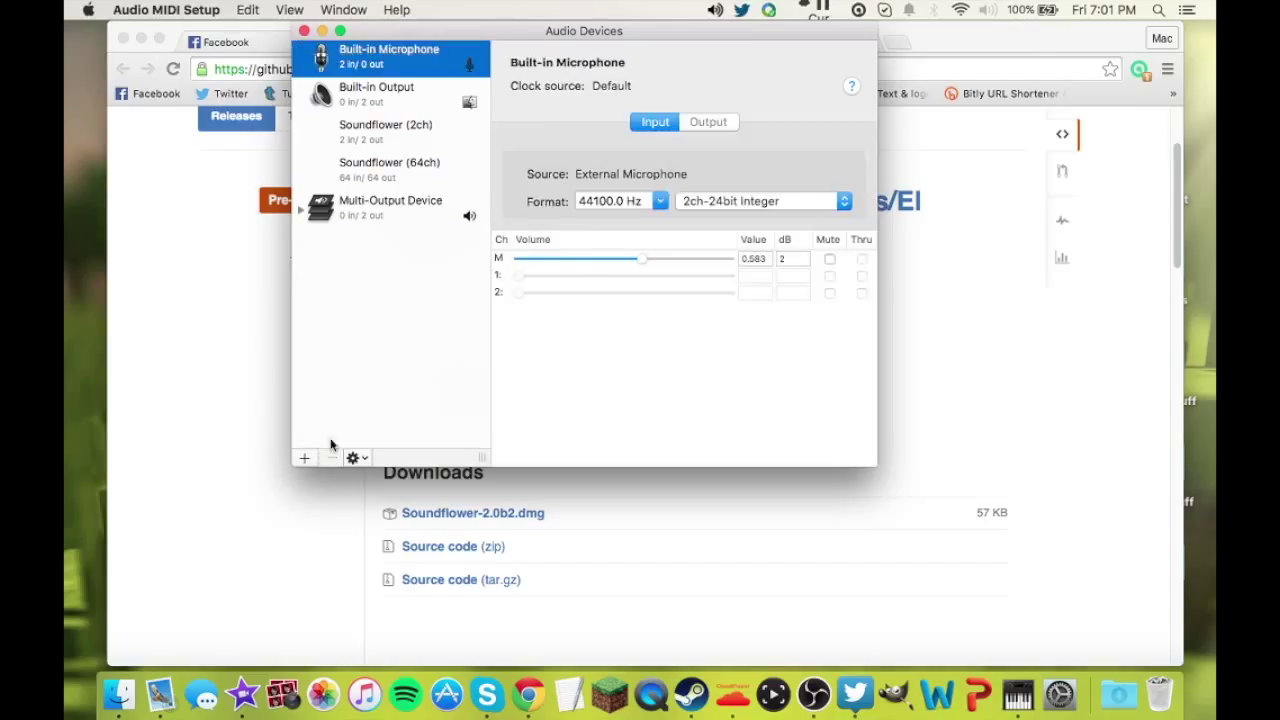
left_click(398, 210)
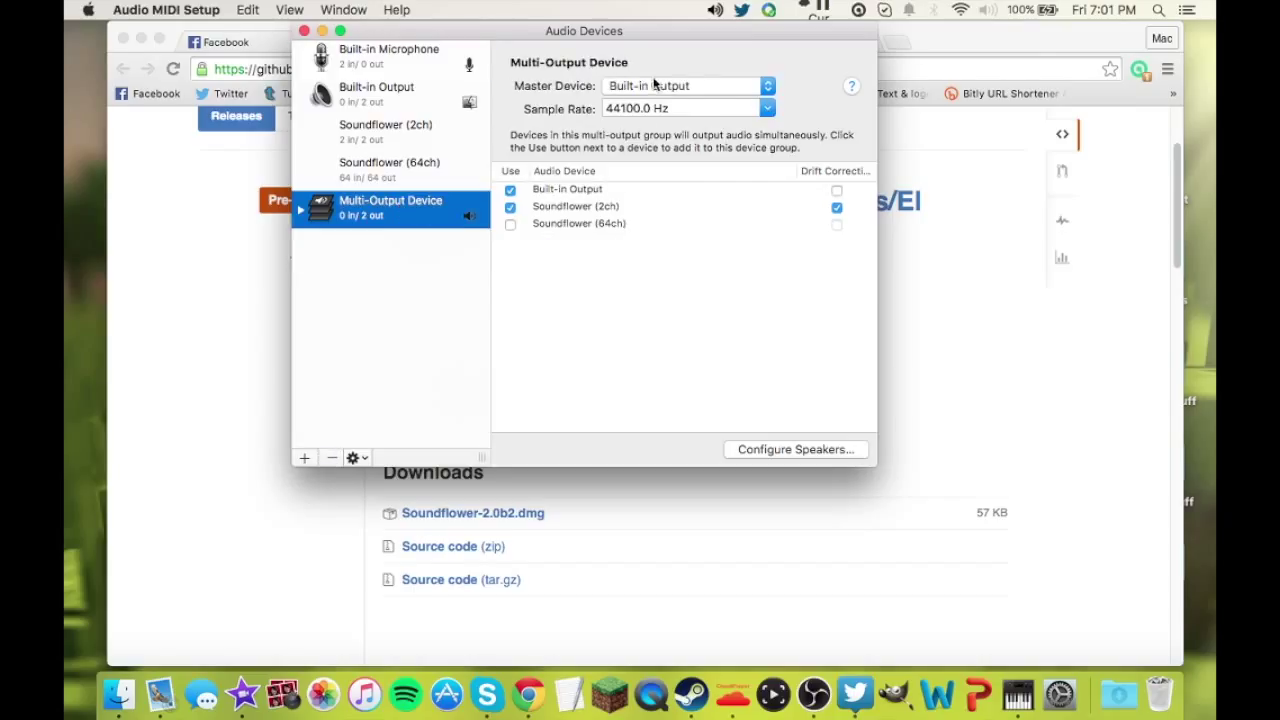
Close the Audio Devices window and quit Audio MIDI Setup from the Dock.
left_click(305, 31)
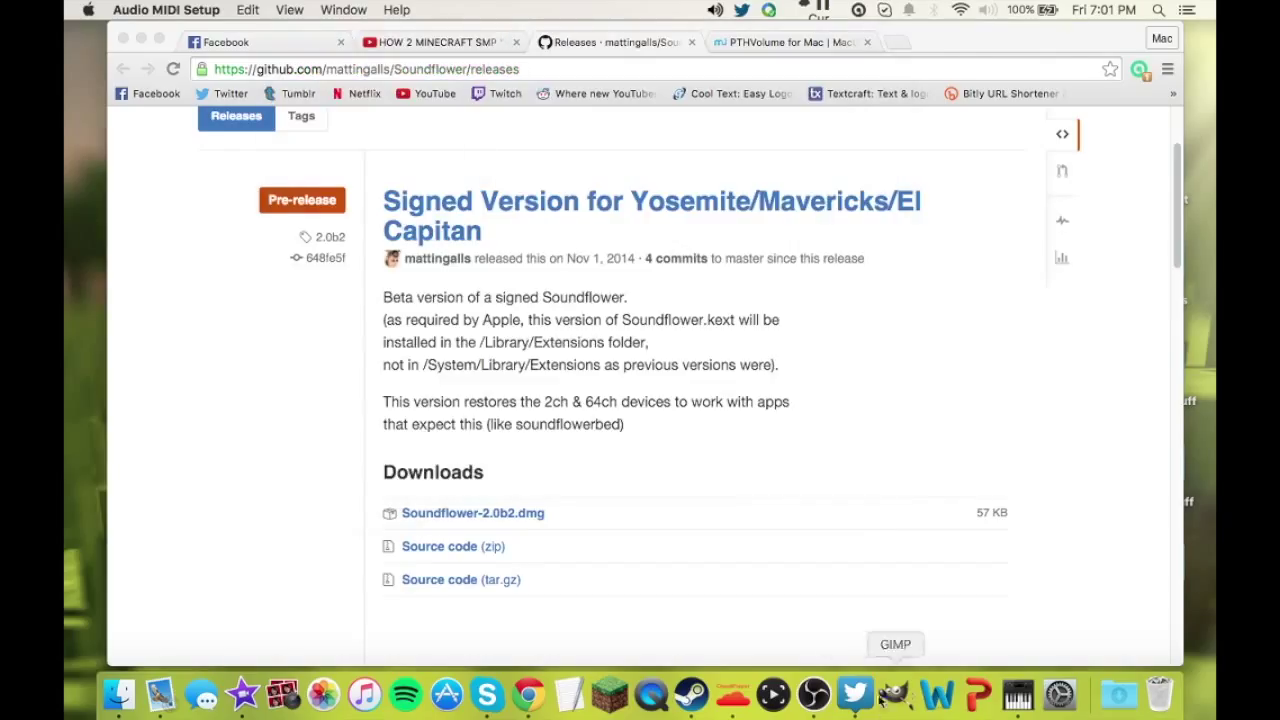
right_click(1012, 685)
left_click(1026, 638)
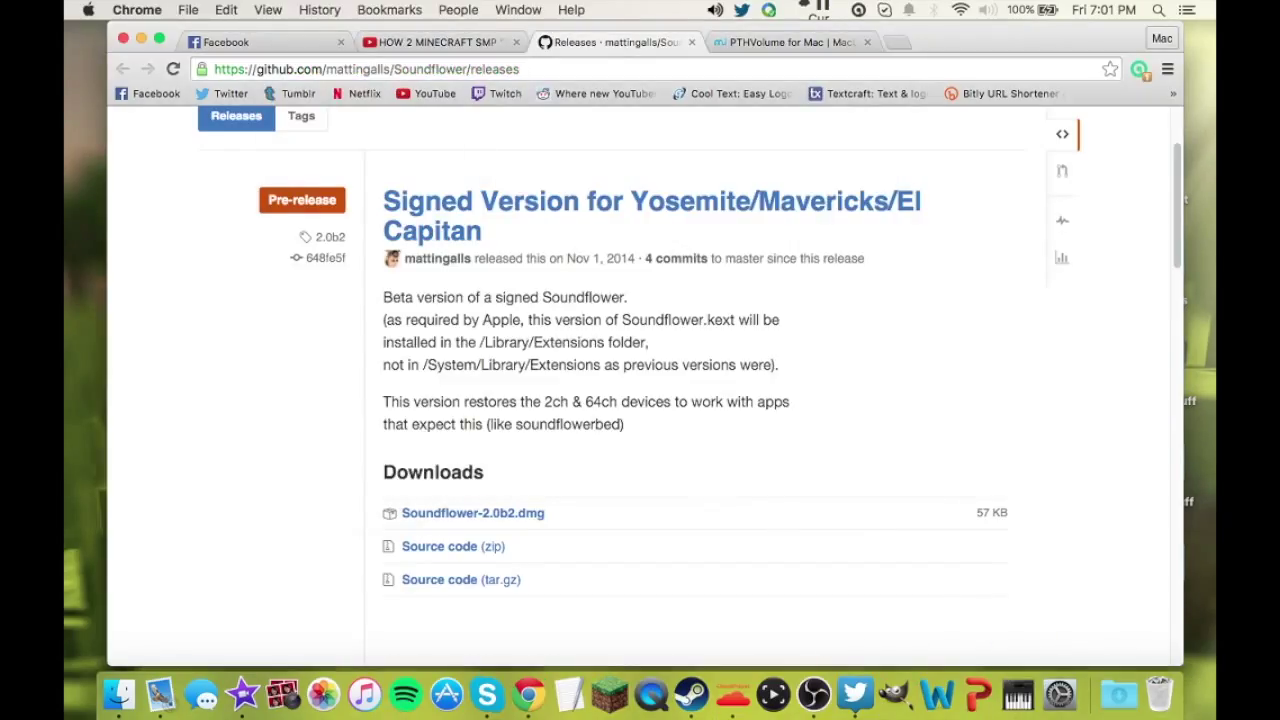
In OBS Audio settings, keep Desktop Audio Device on Default and save.
key("super+Tab")
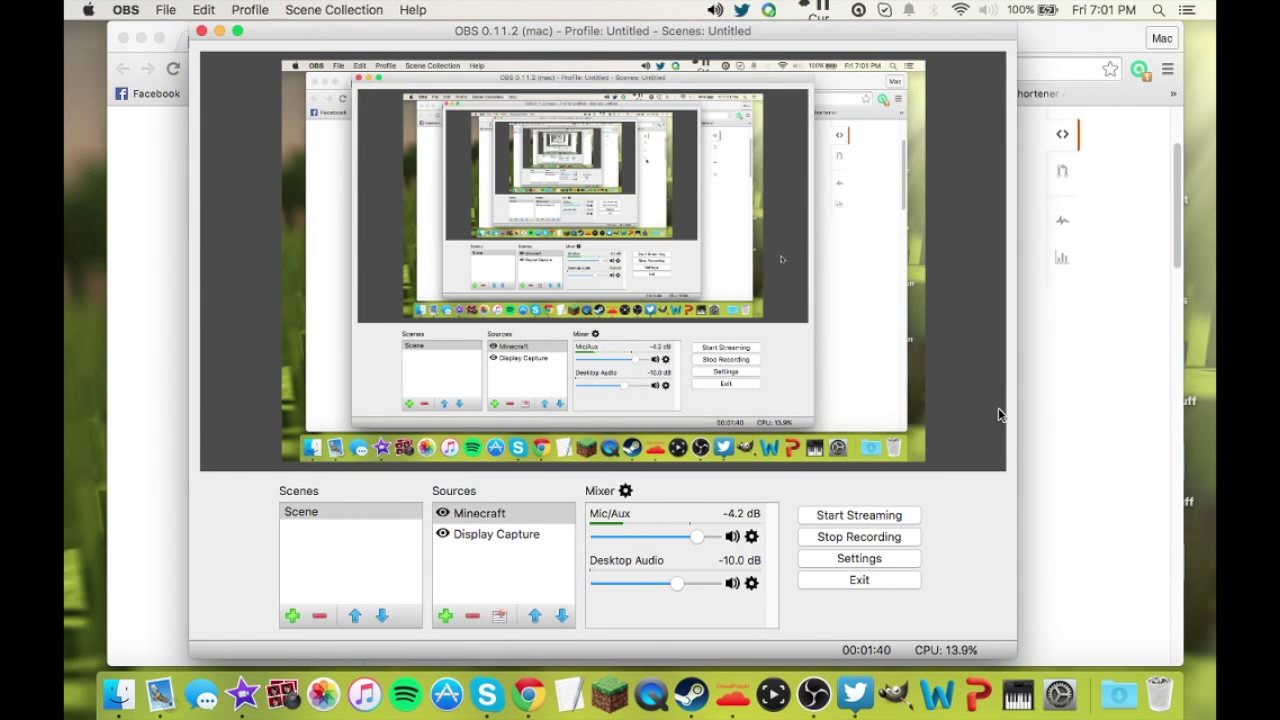
left_click(858, 558)
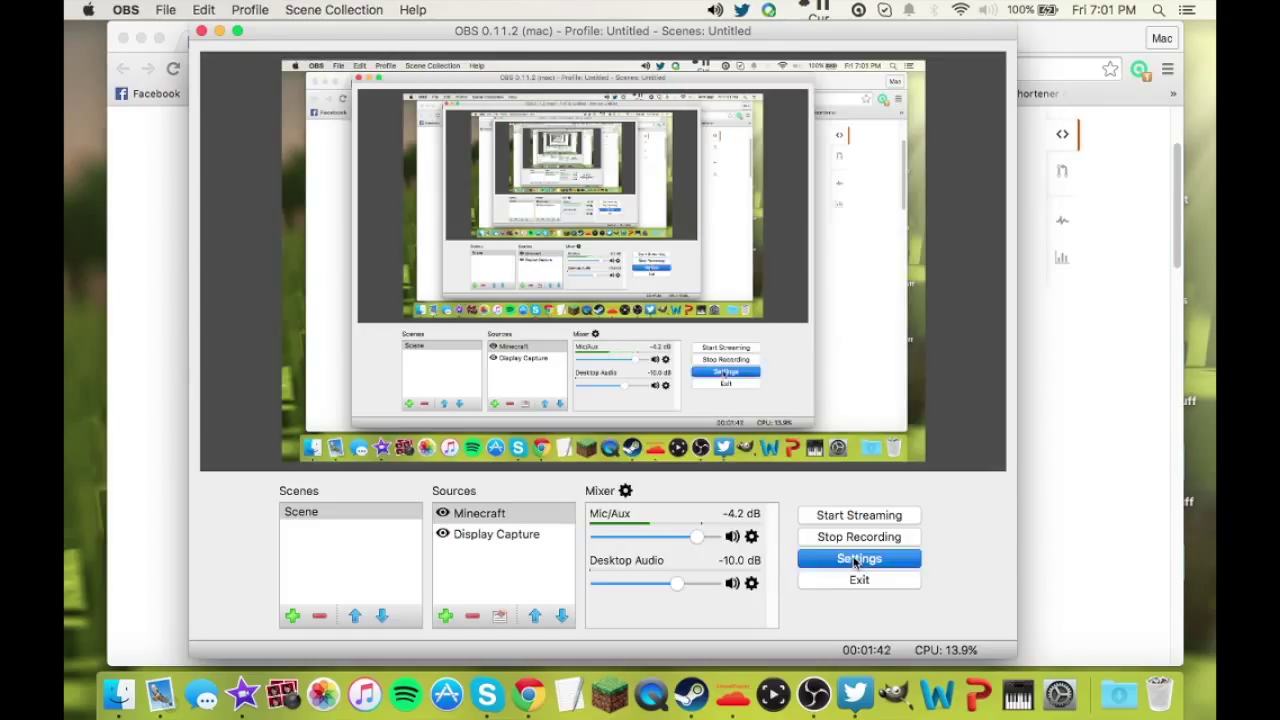
left_click(284, 258)
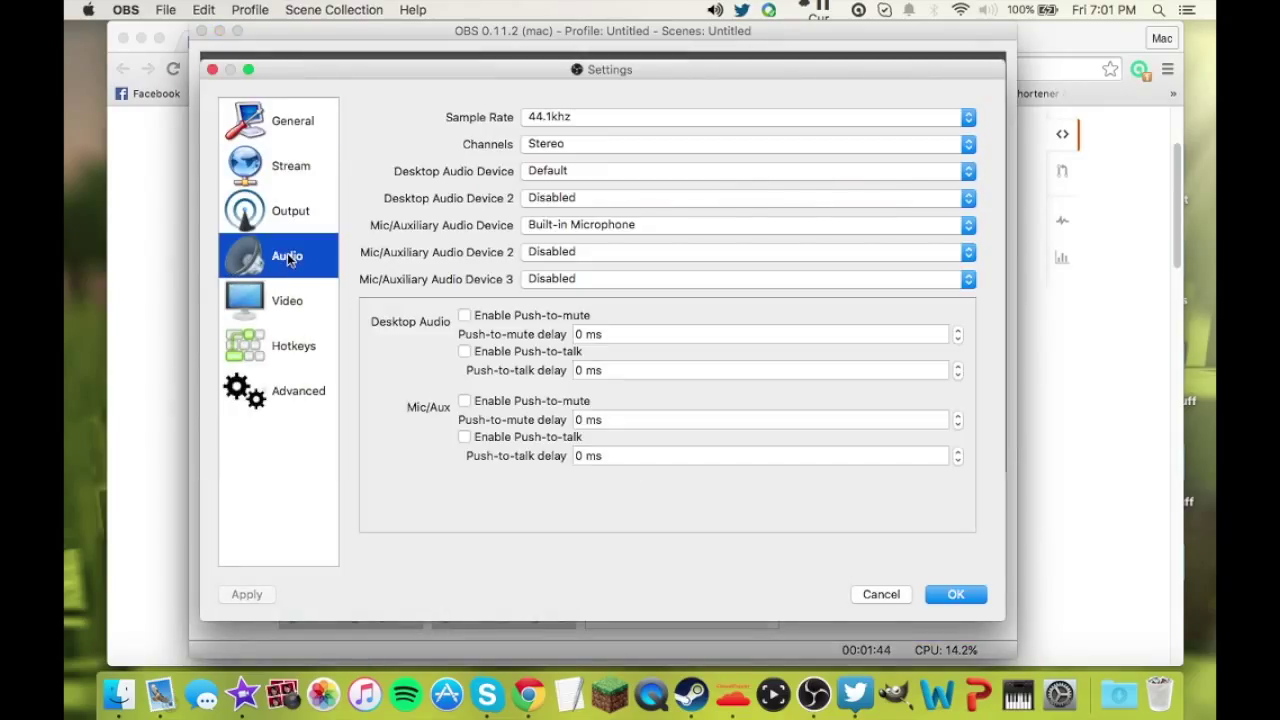
left_click(600, 171)
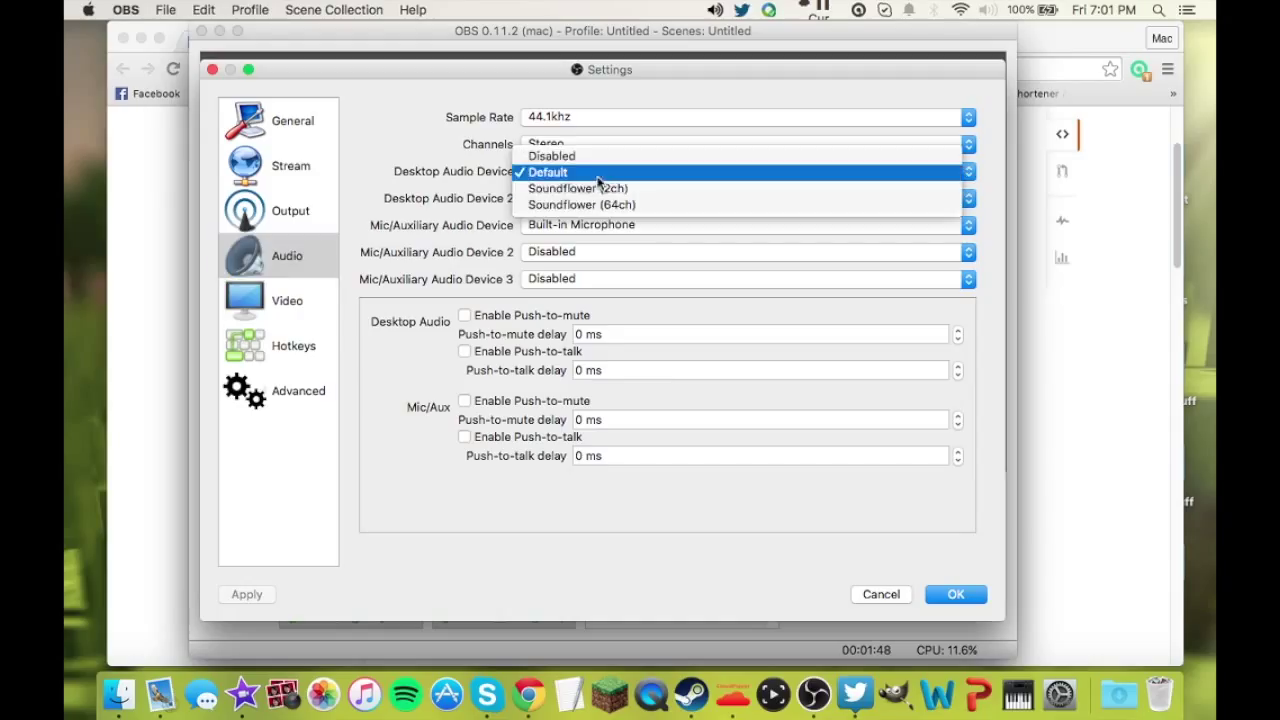
left_click(600, 172)
left_click(950, 594)
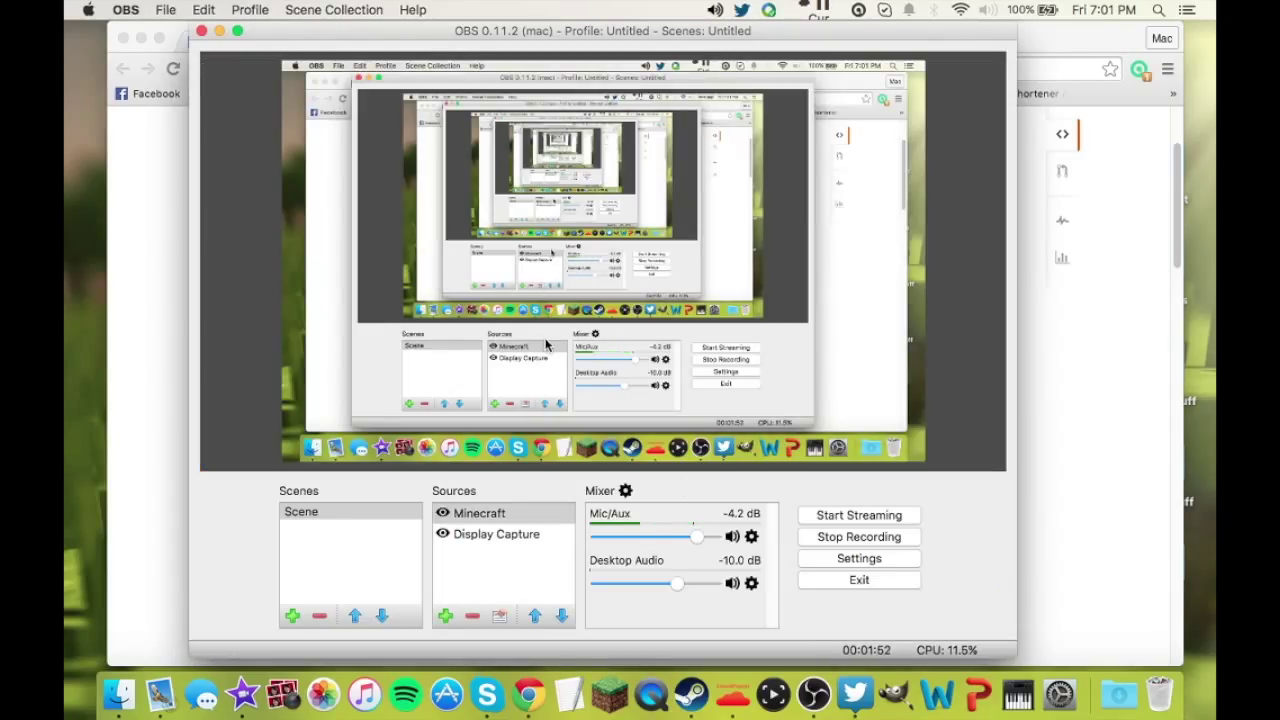
Set System Preferences' Sound output to Multi-Output Device.
left_click(1062, 698)
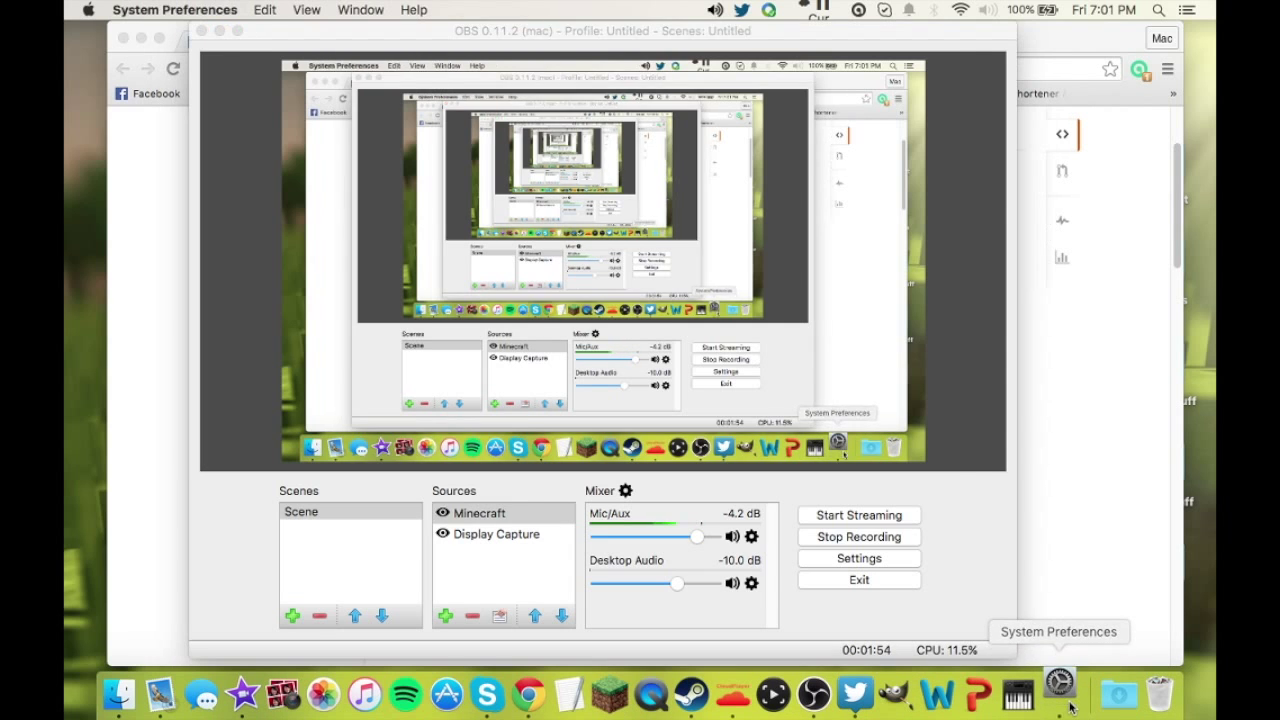
left_click(891, 195)
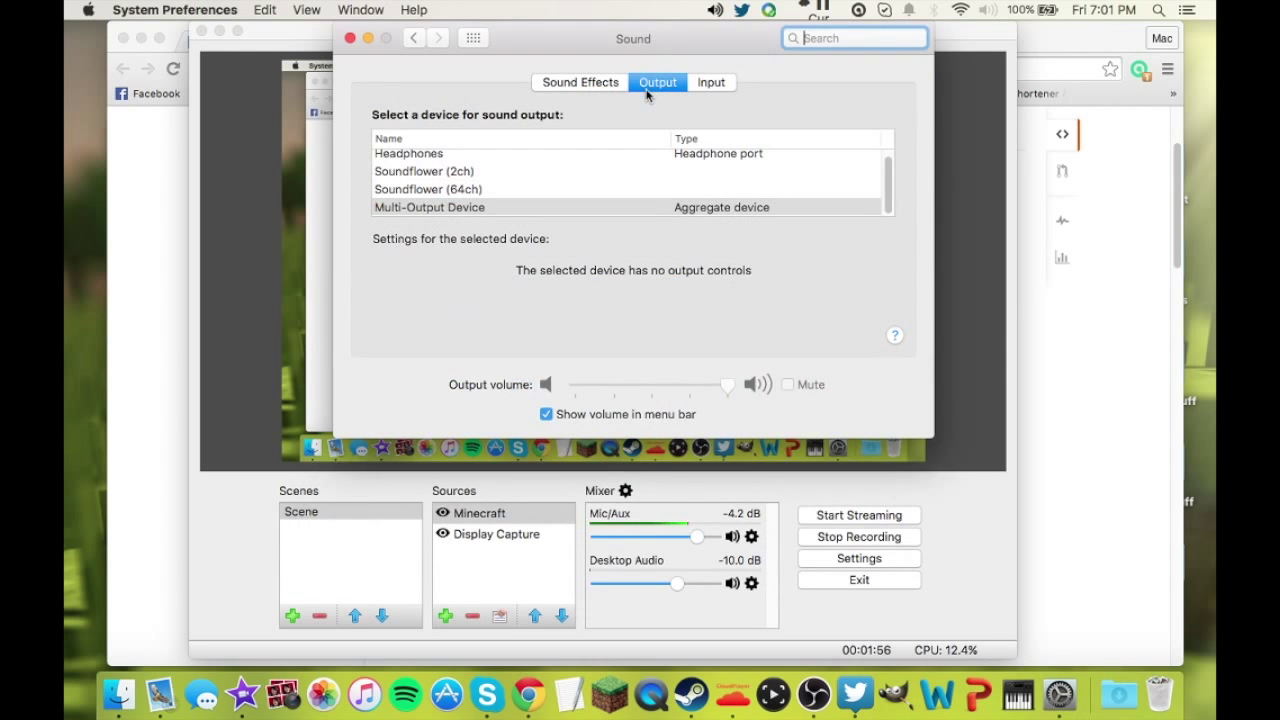
left_click(450, 208)
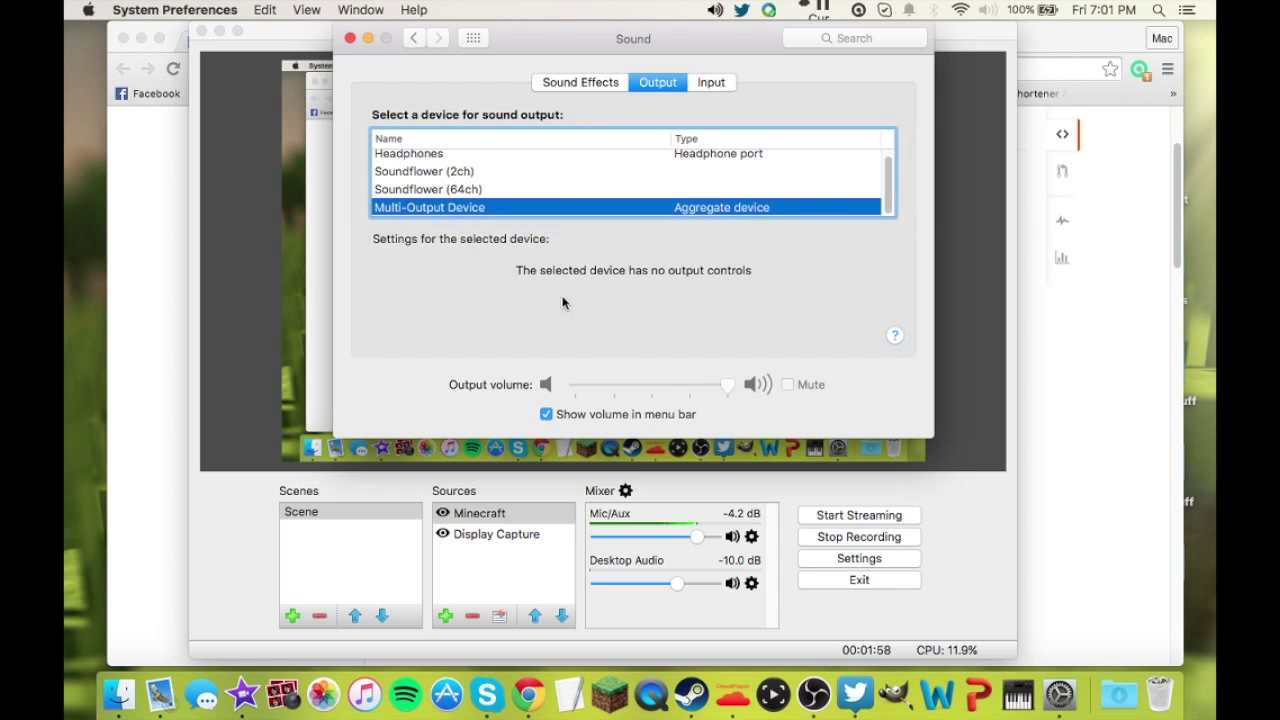
Move the OBS window left, then return to Chrome's Facebook tab.
left_click(791, 491)
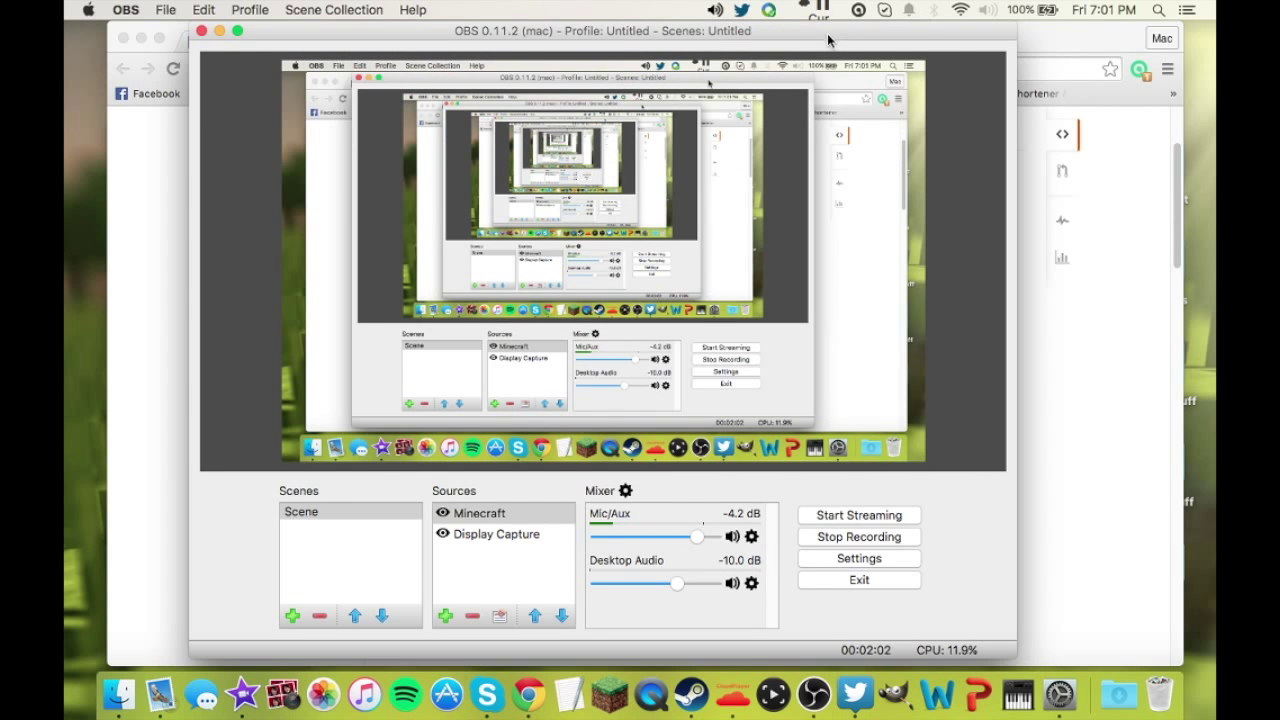
left_click_drag(827, 33, 675, 33)
left_click(948, 35)
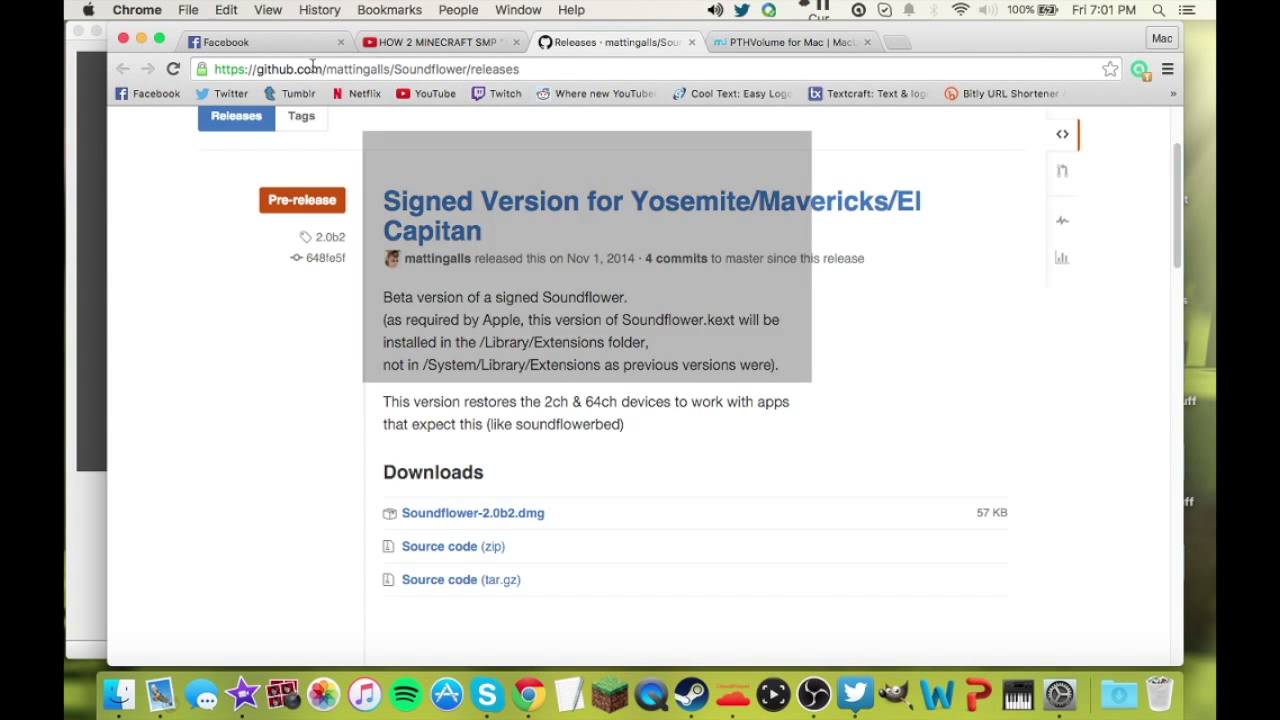
left_click(280, 42)
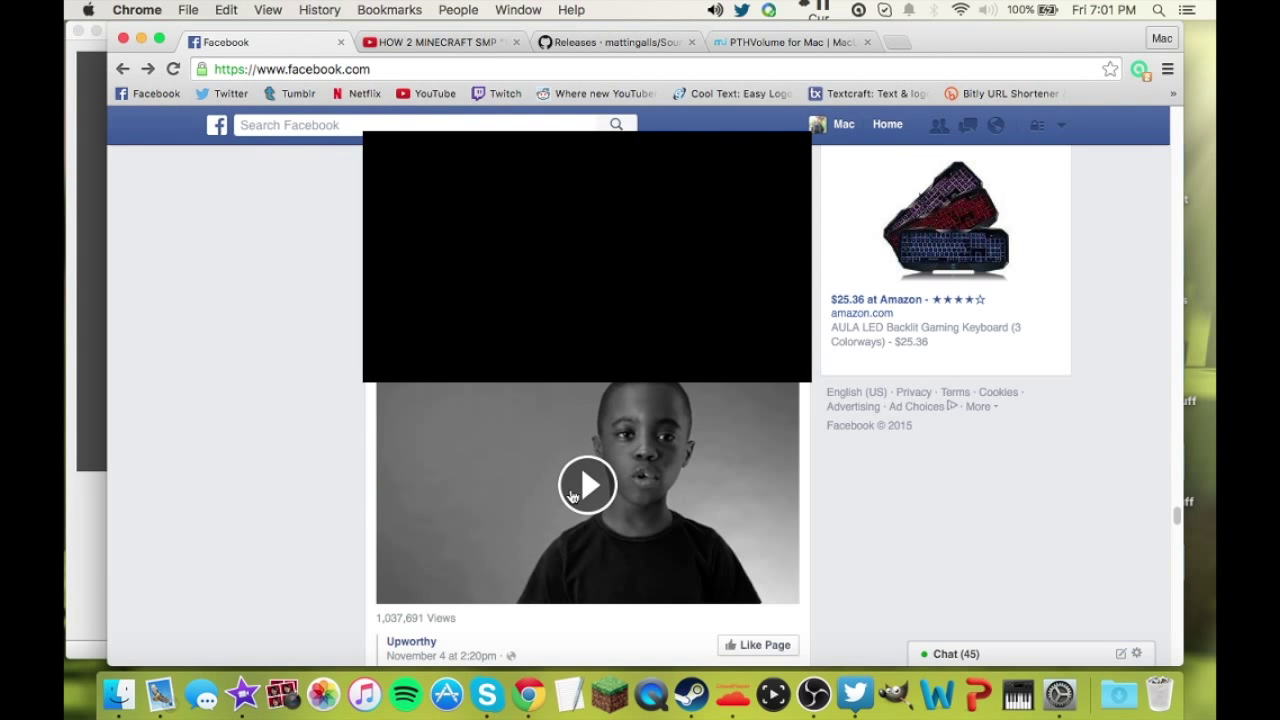
Open the Facebook Upworthy video viewer, close it with Esc, and return to OBS.
left_click(100, 557)
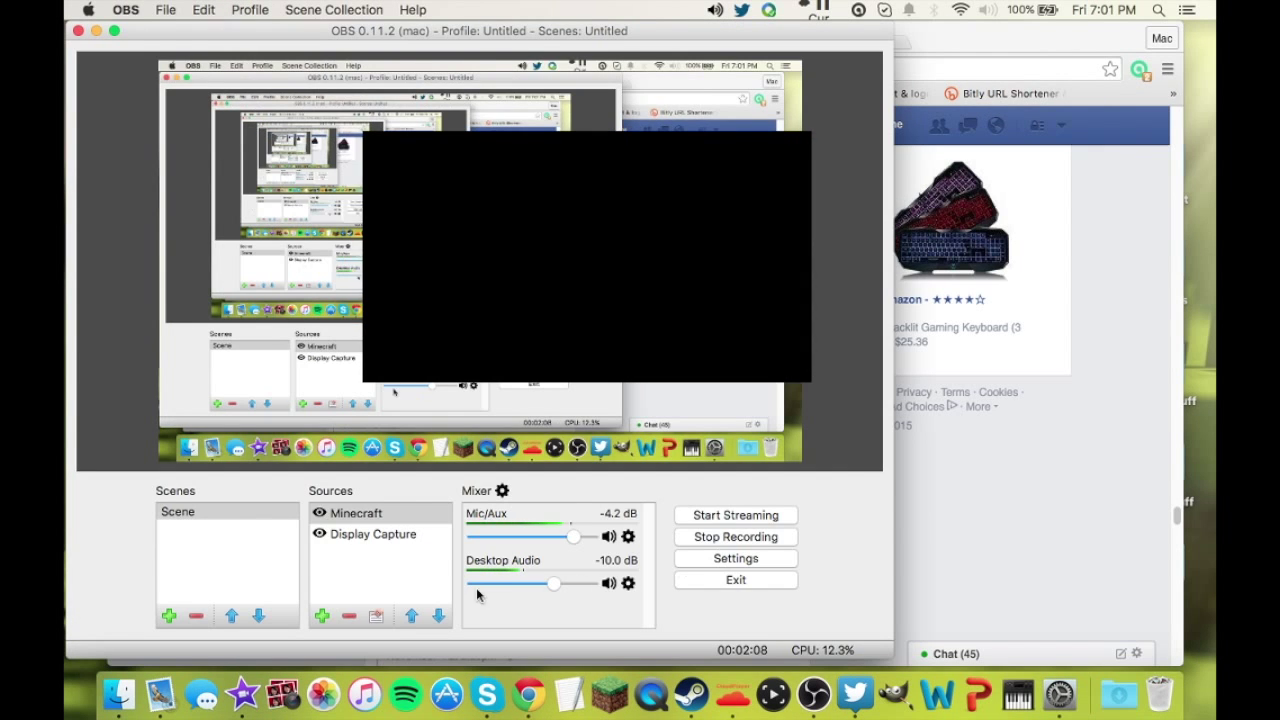
left_click(900, 537)
left_click(600, 481)
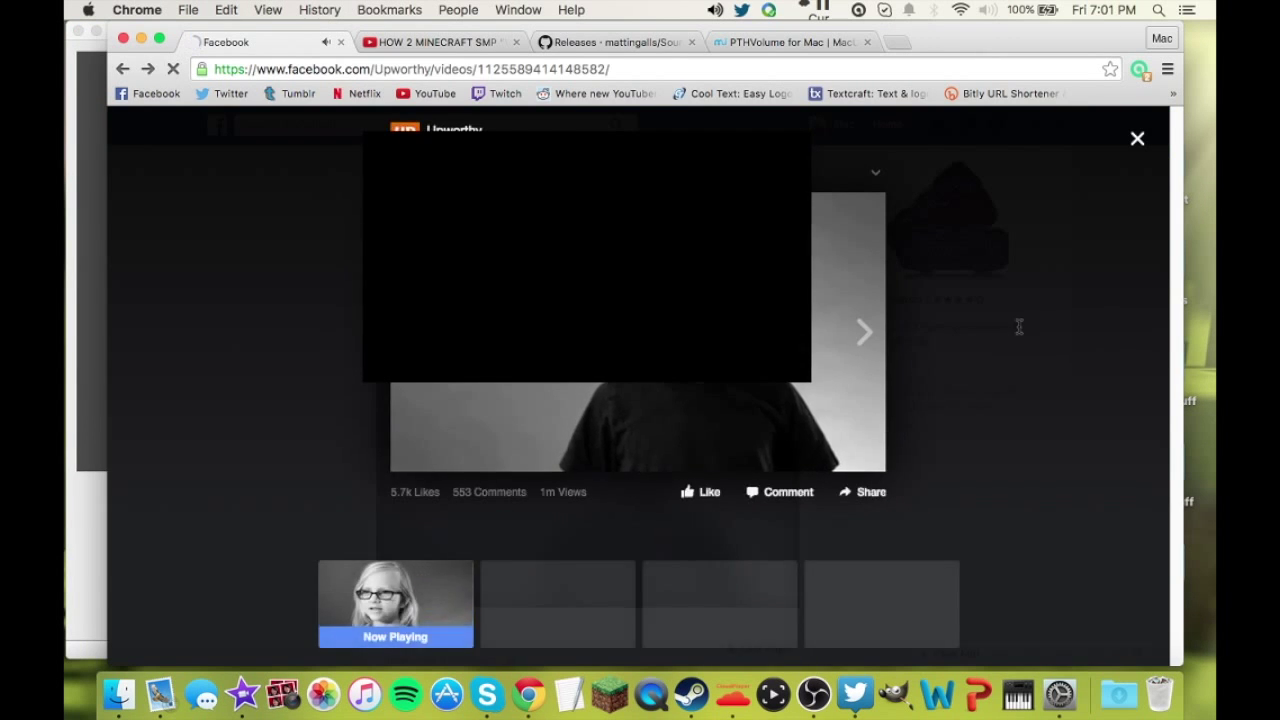
key("Escape")
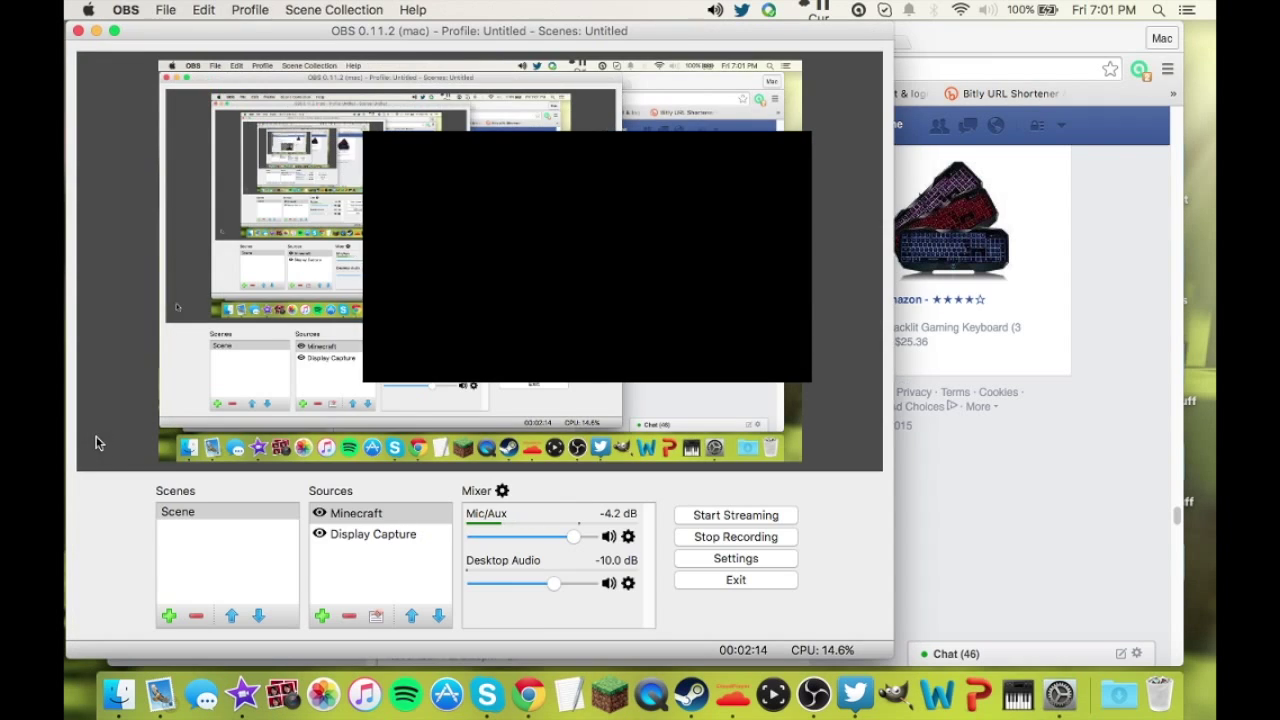
left_click(94, 443)
Move OBS right and confirm Multi-Output Device is selected in the menu-bar sound list.
left_click_drag(498, 40, 628, 40)
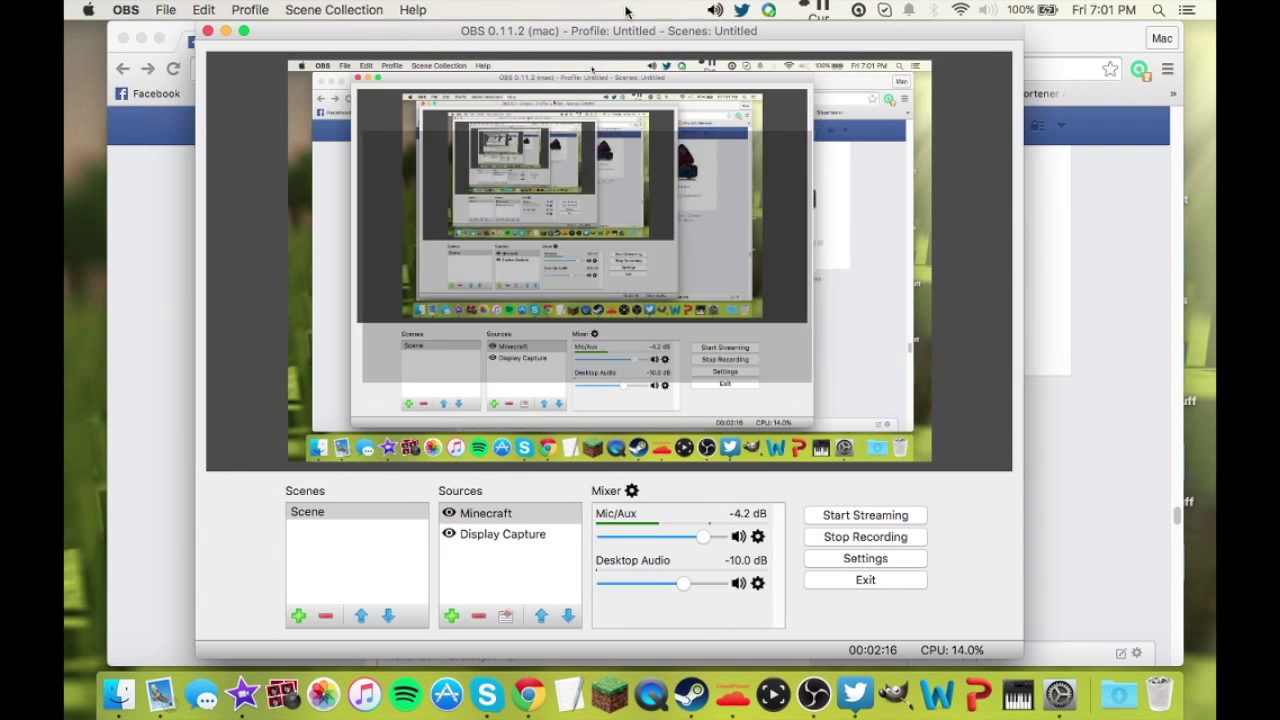
left_click(984, 9)
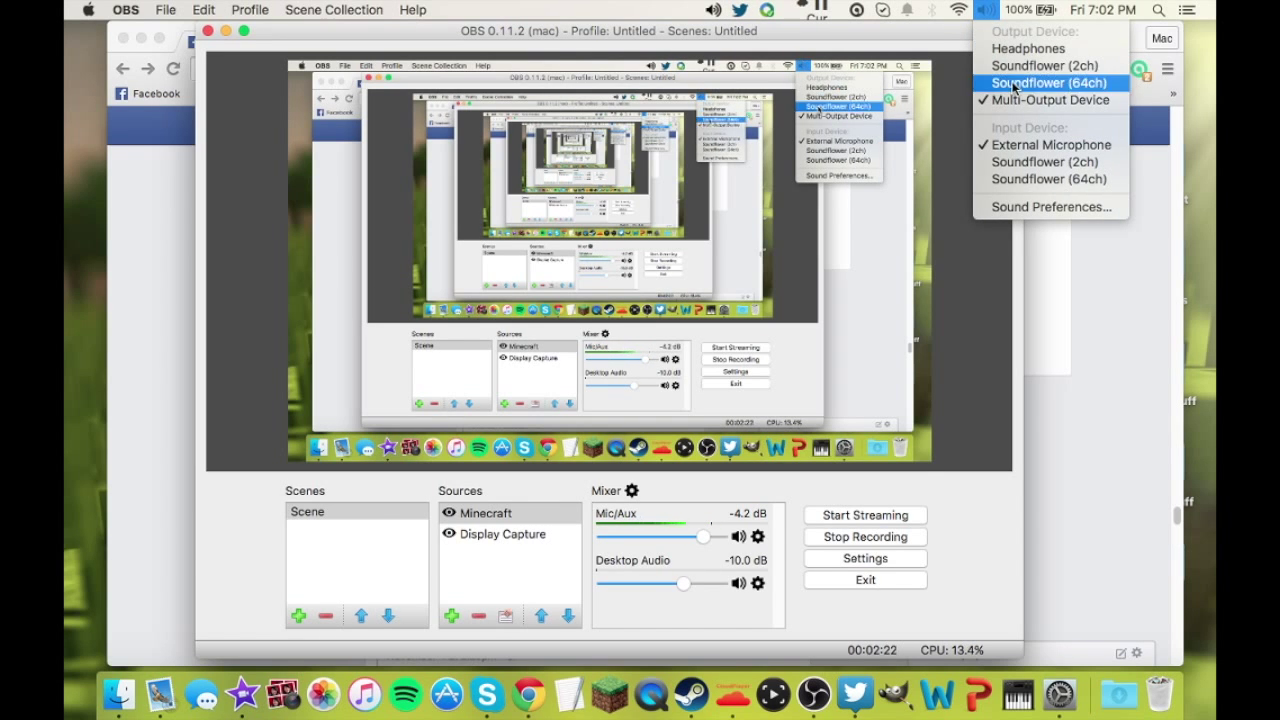
left_click(984, 9)
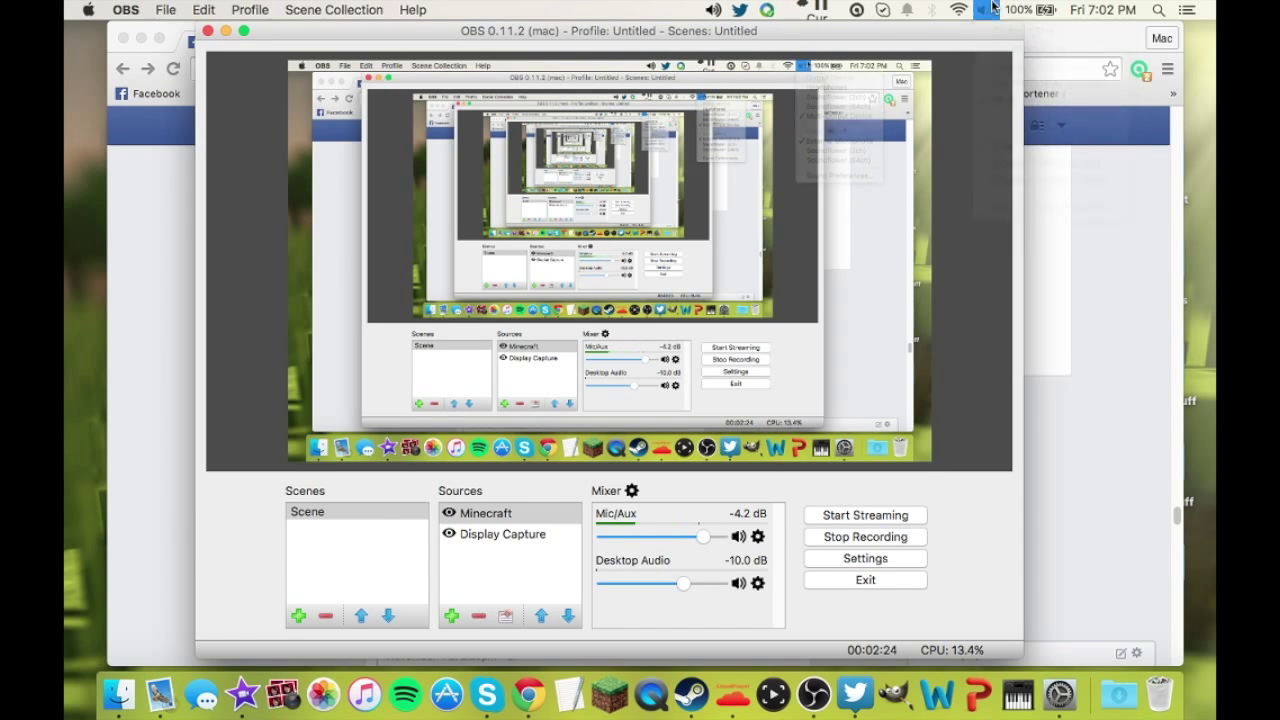
left_click(982, 8)
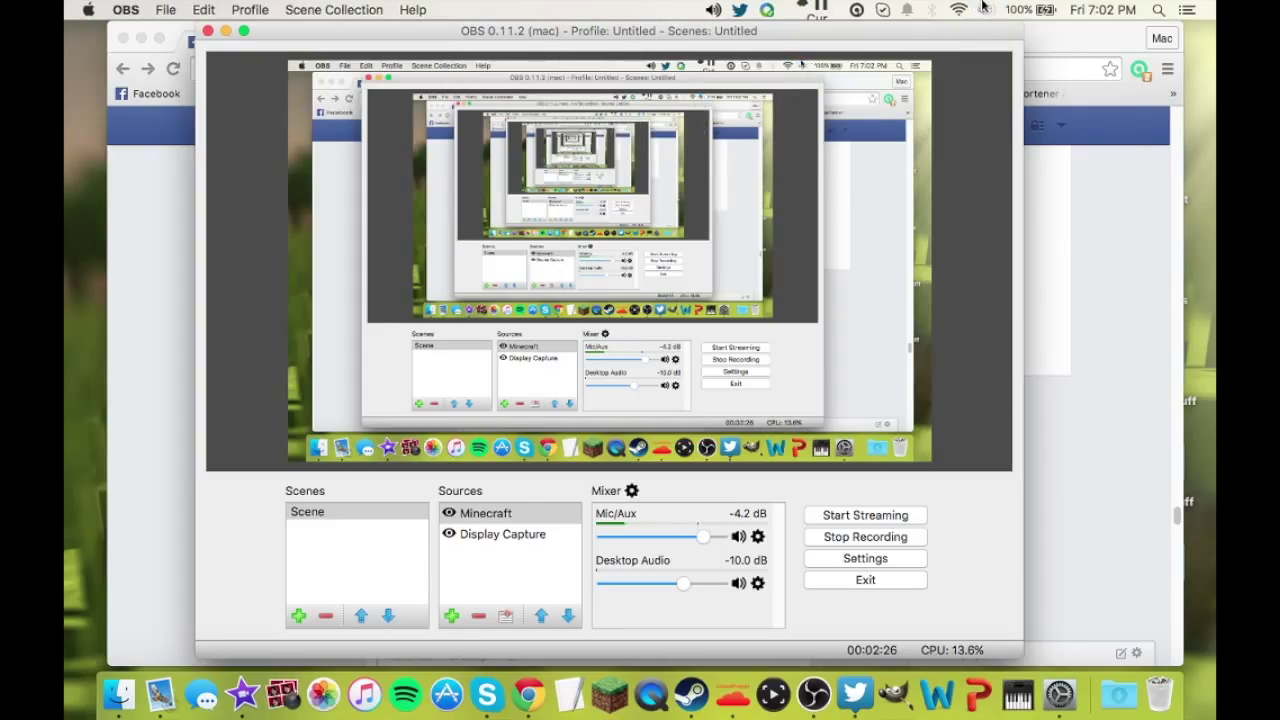
left_click(984, 8, "alt")
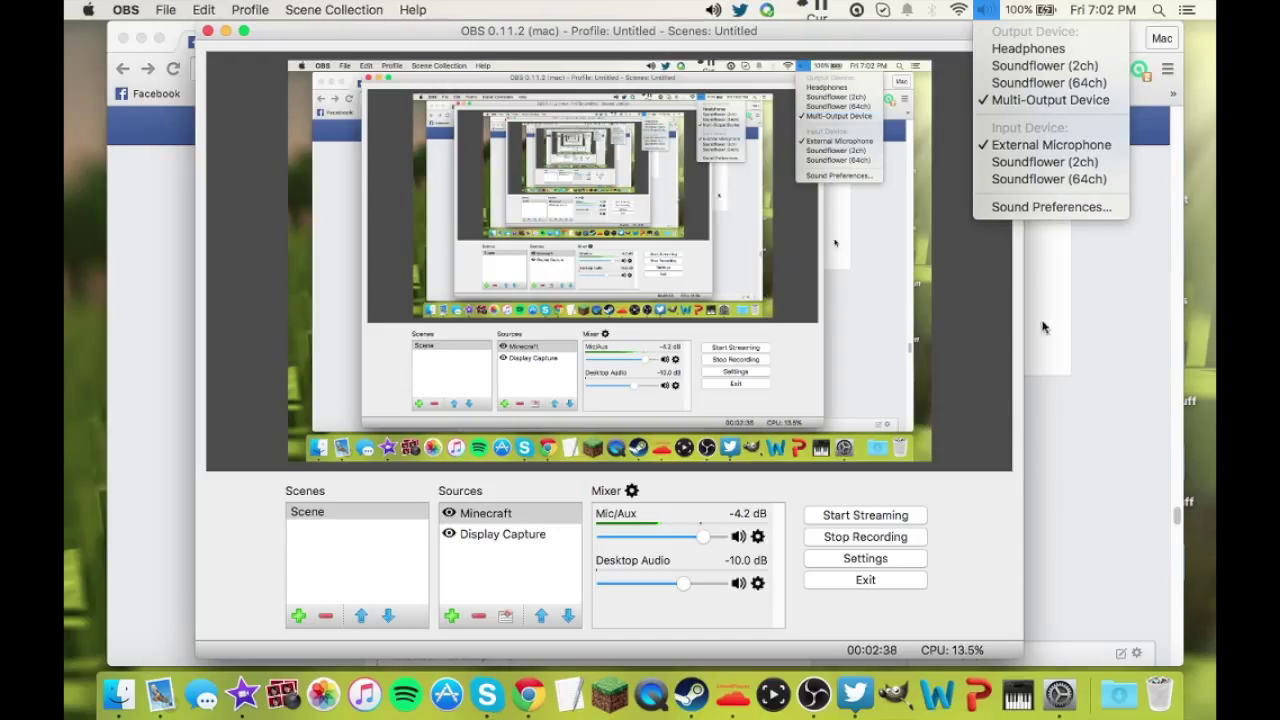
left_click(961, 561)
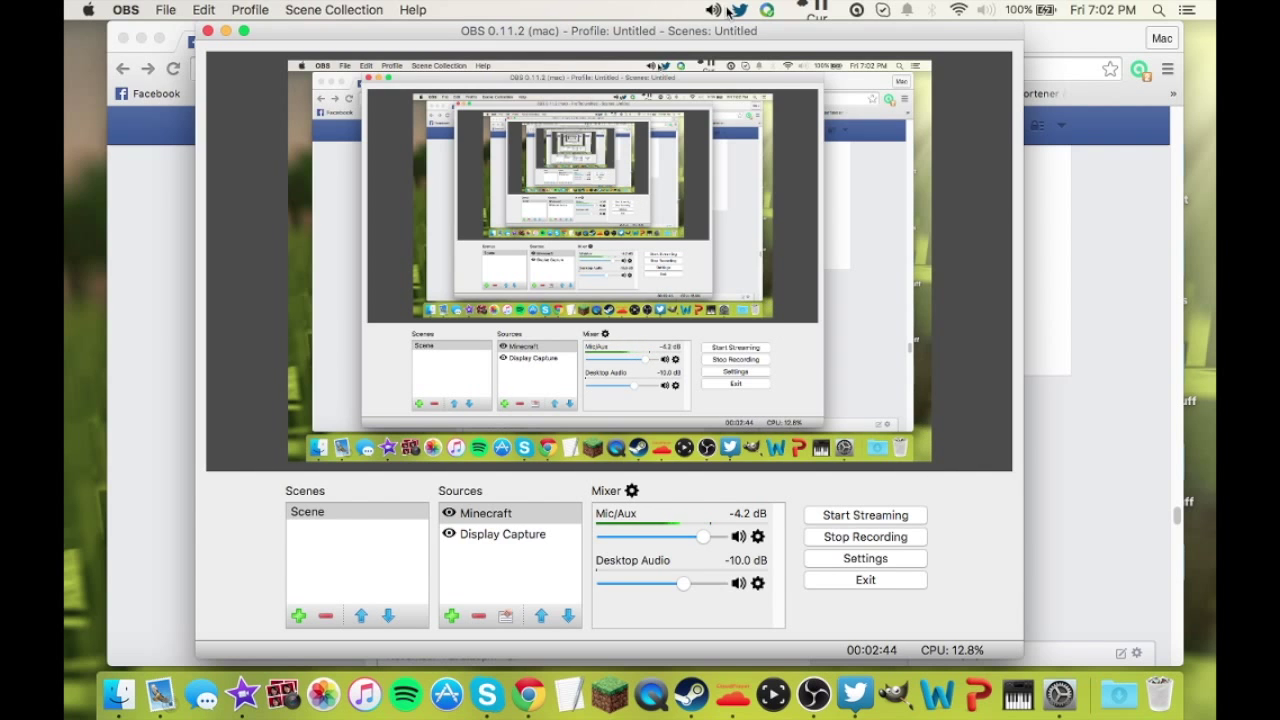
Switch Chrome to the 'PTHVolume for Mac | MacUpdate' tab and scroll down the PTHVolume 2.2 page.
left_click(1092, 456)
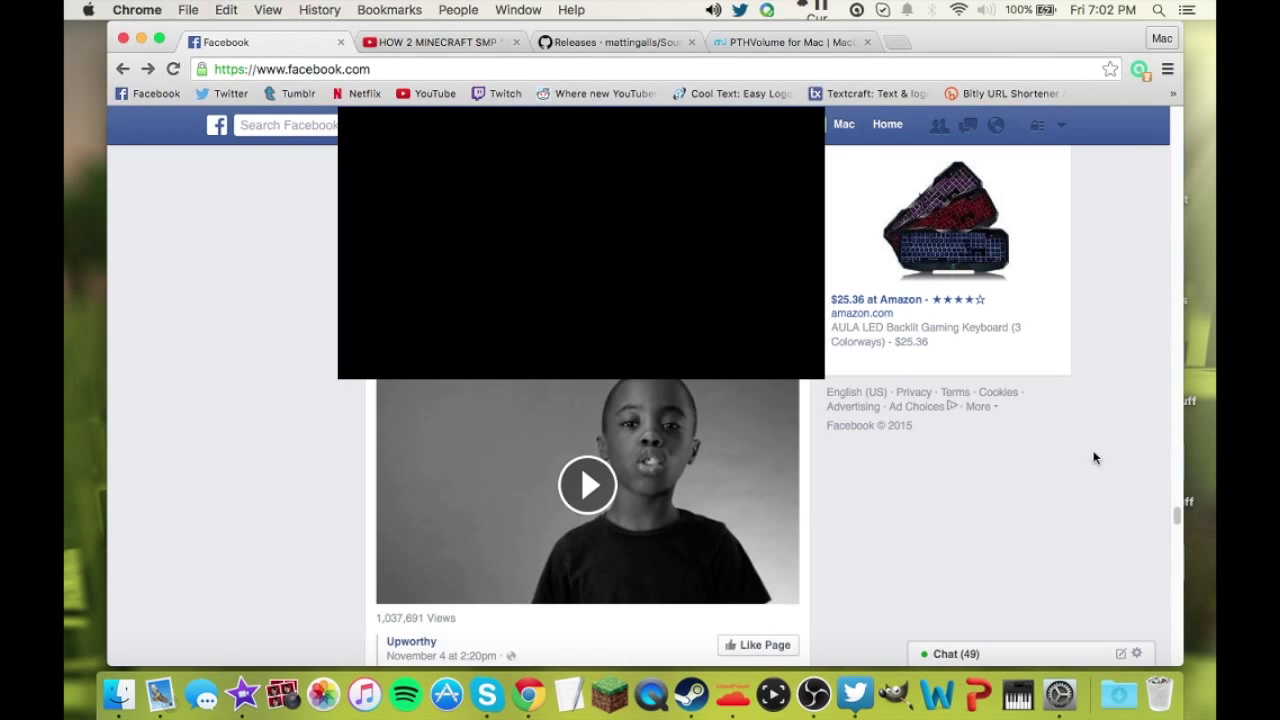
left_click(776, 43)
scroll(388, 465, "down", 1)
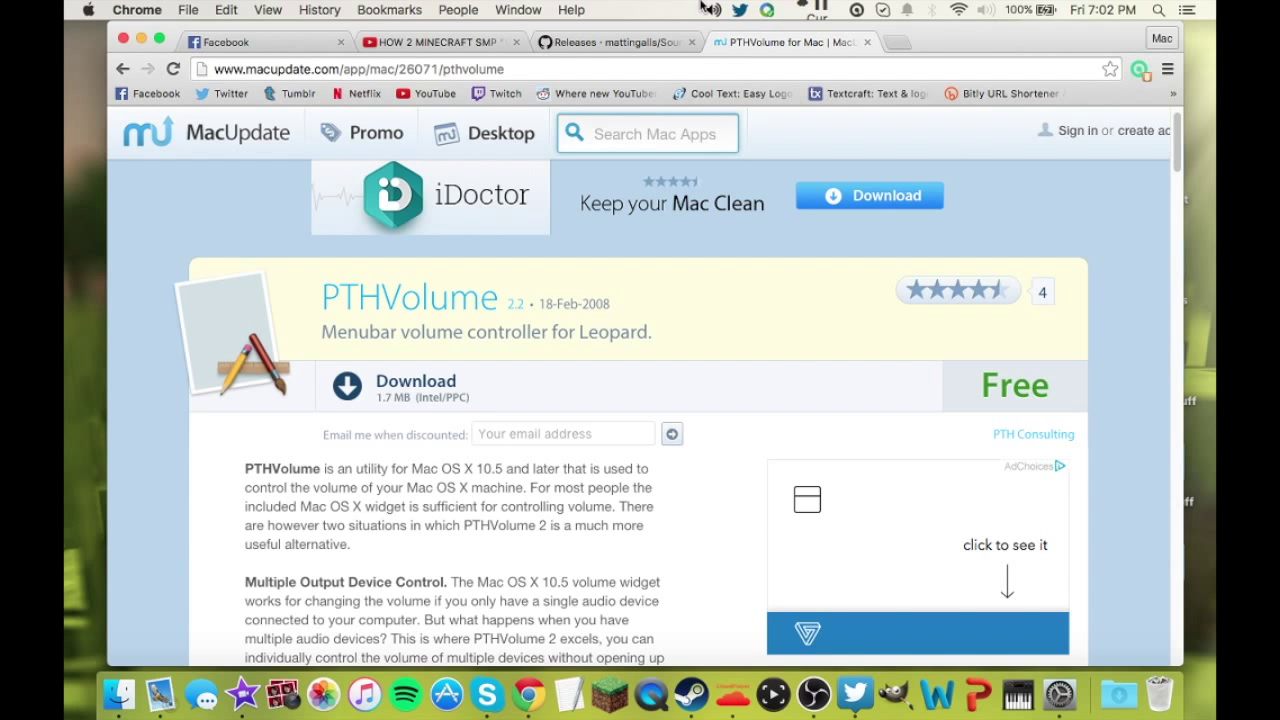
left_click(1062, 694)
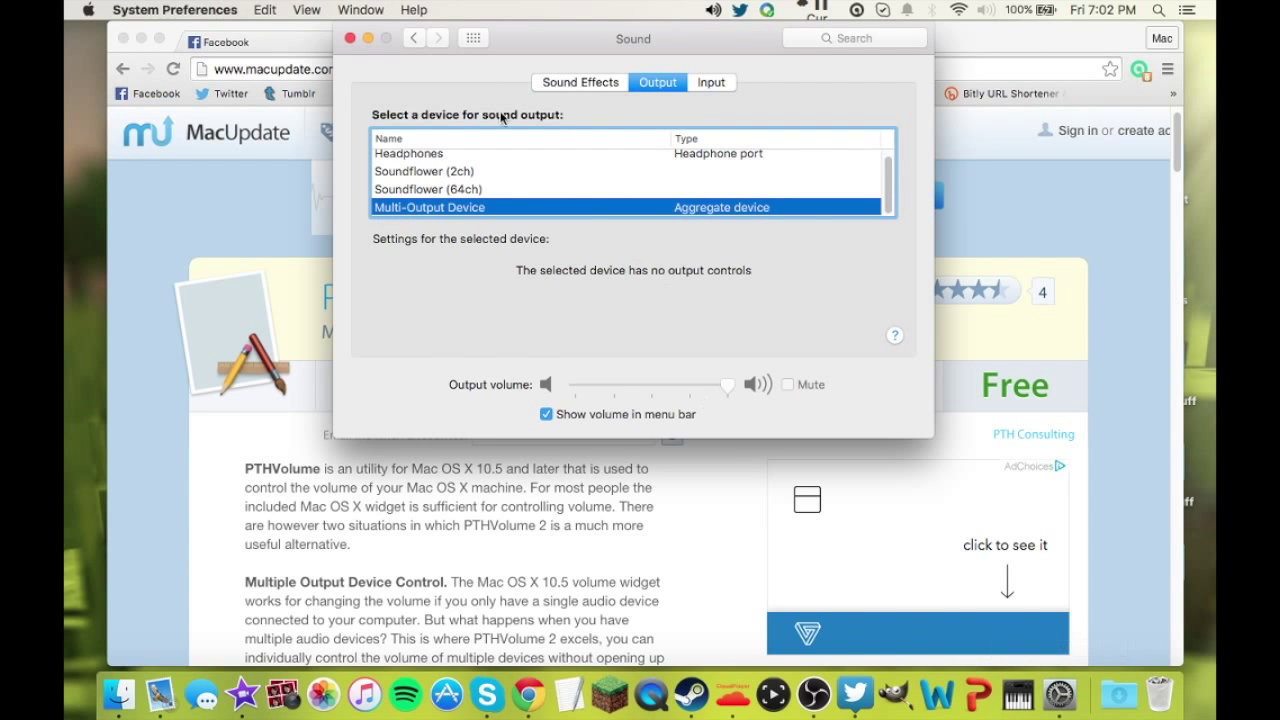
Load the PTHVolume preference pane, relaunching System Preferences when prompted, then close it.
left_click(414, 38)
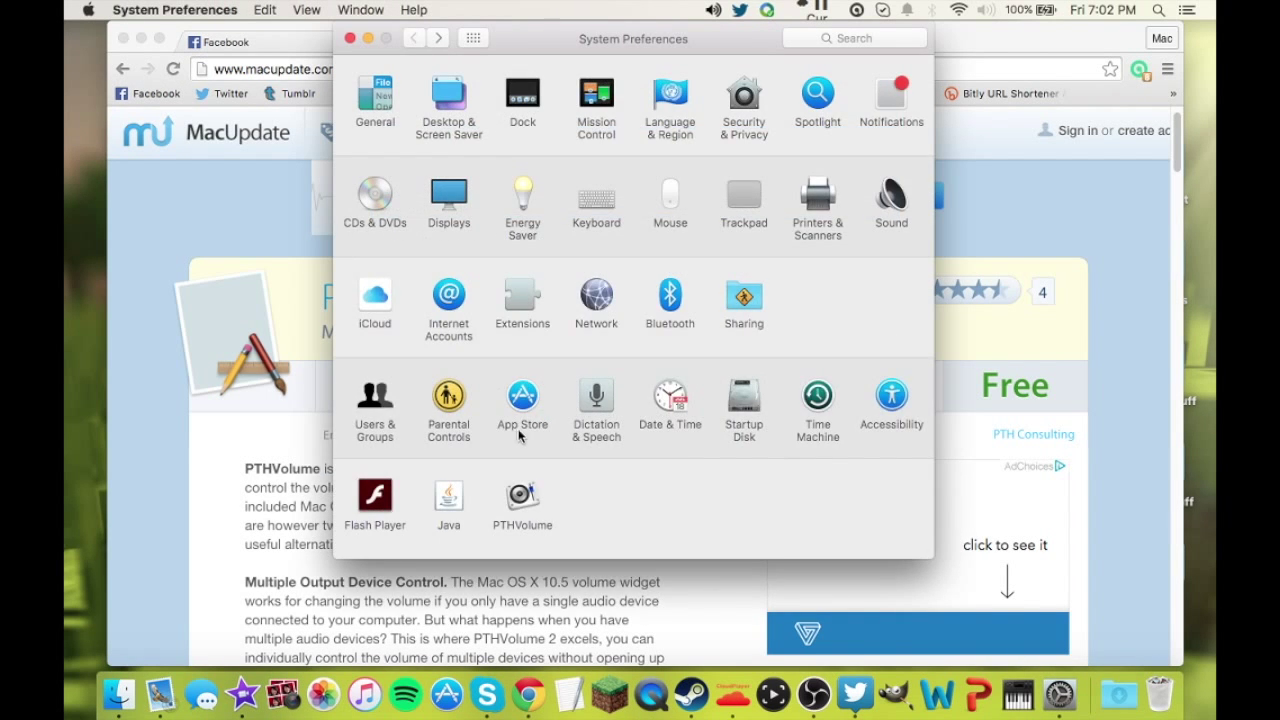
left_click(526, 490)
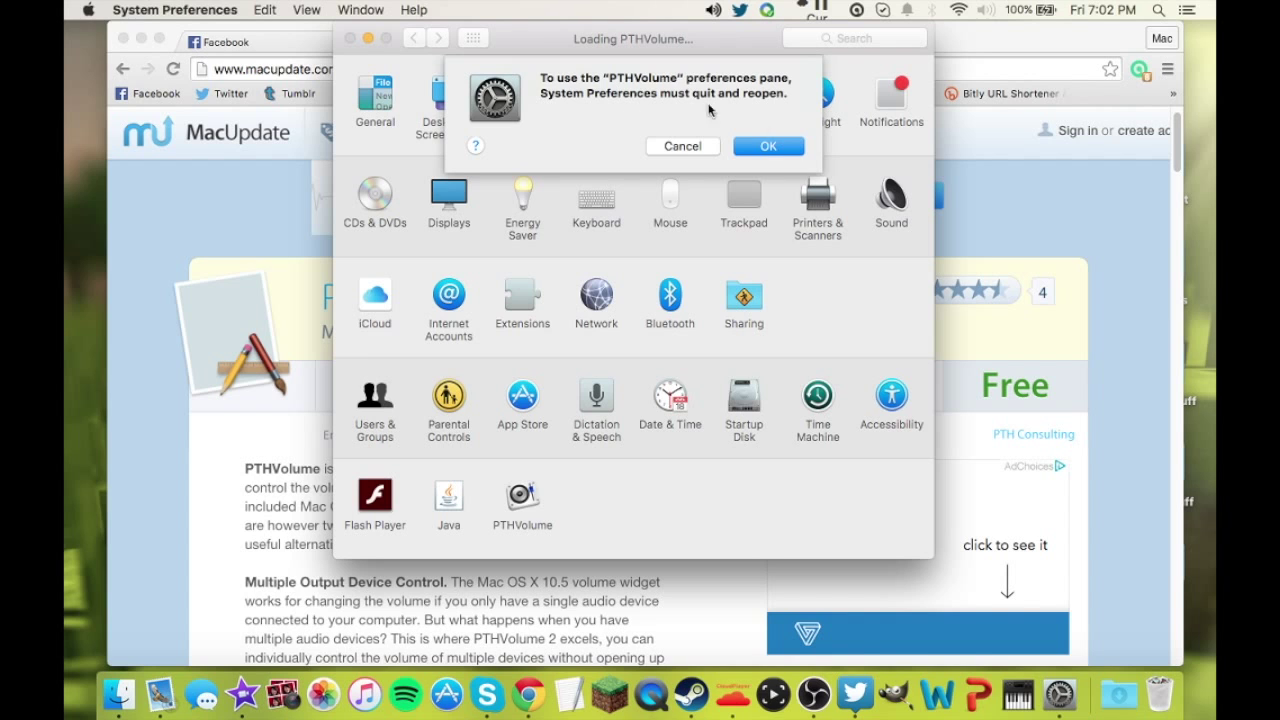
left_click(768, 146)
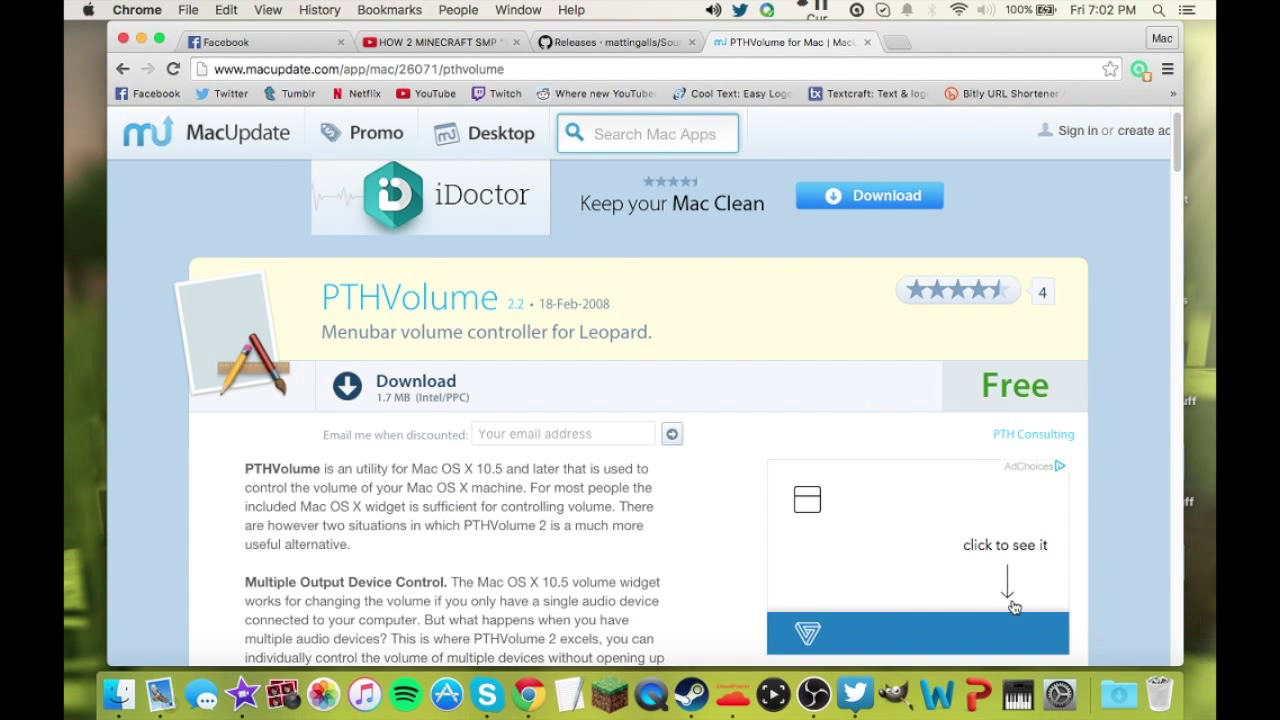
left_click(1058, 688)
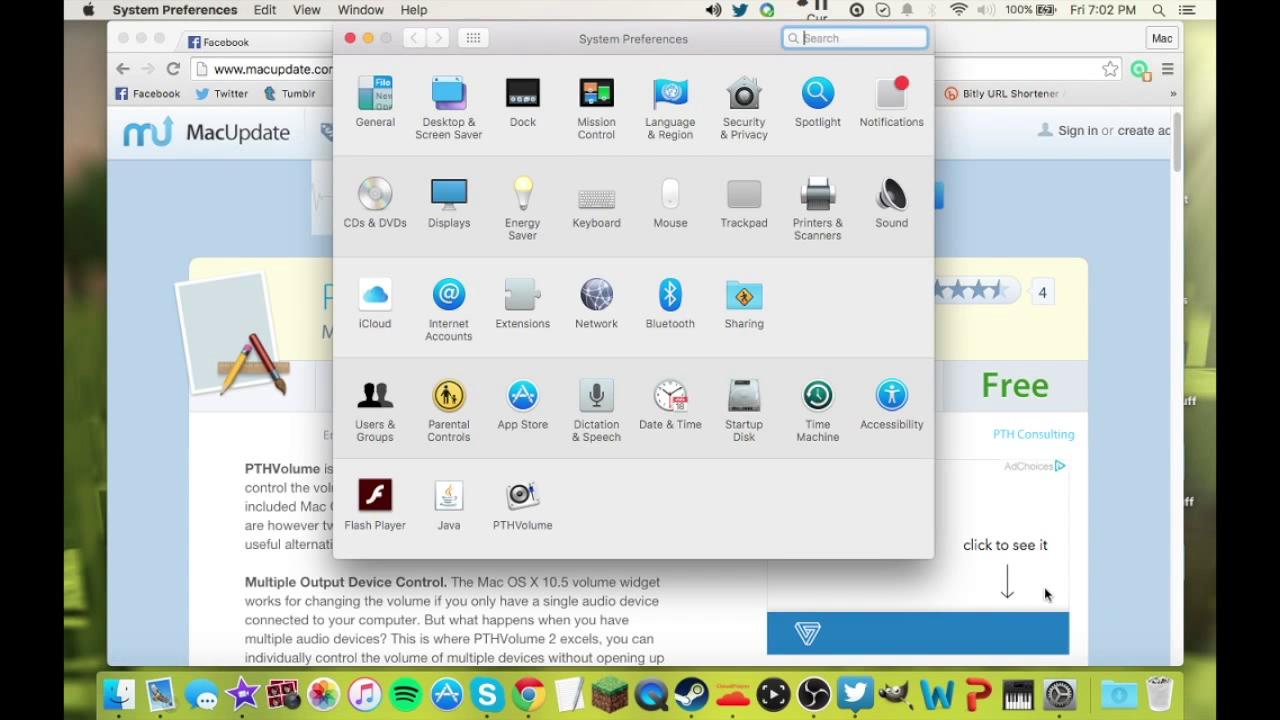
left_click(522, 497)
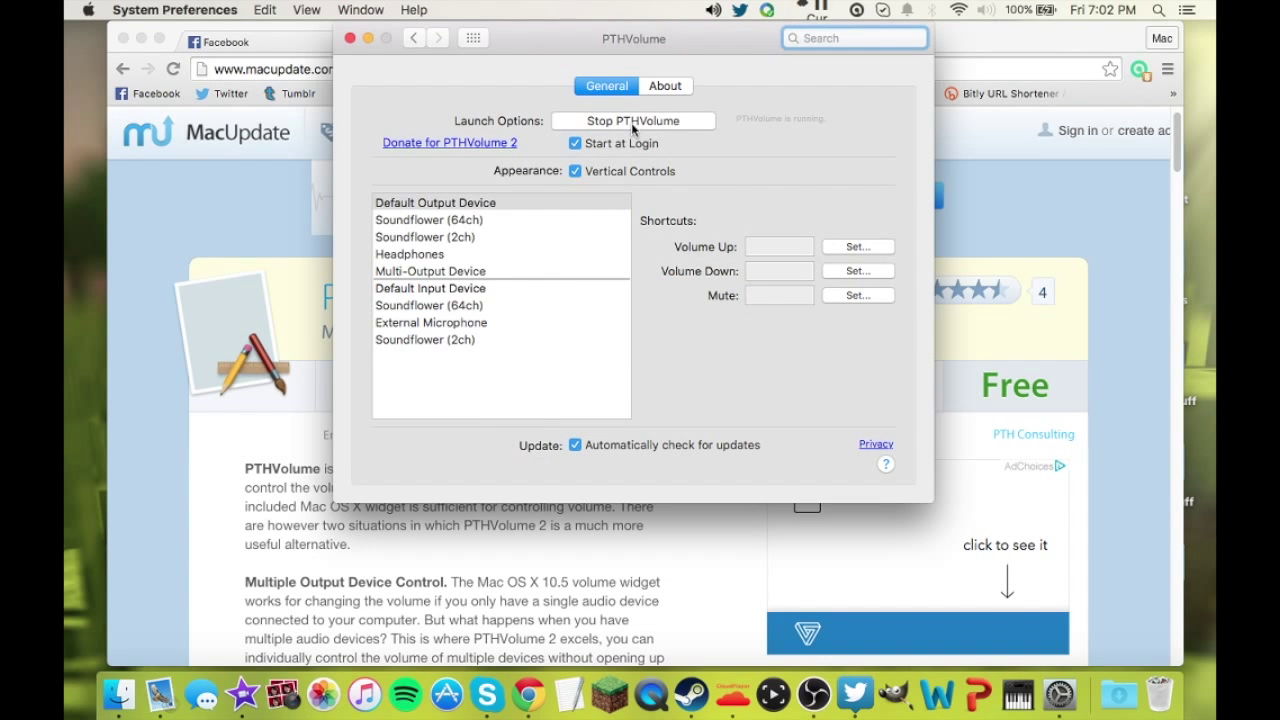
left_click(349, 38)
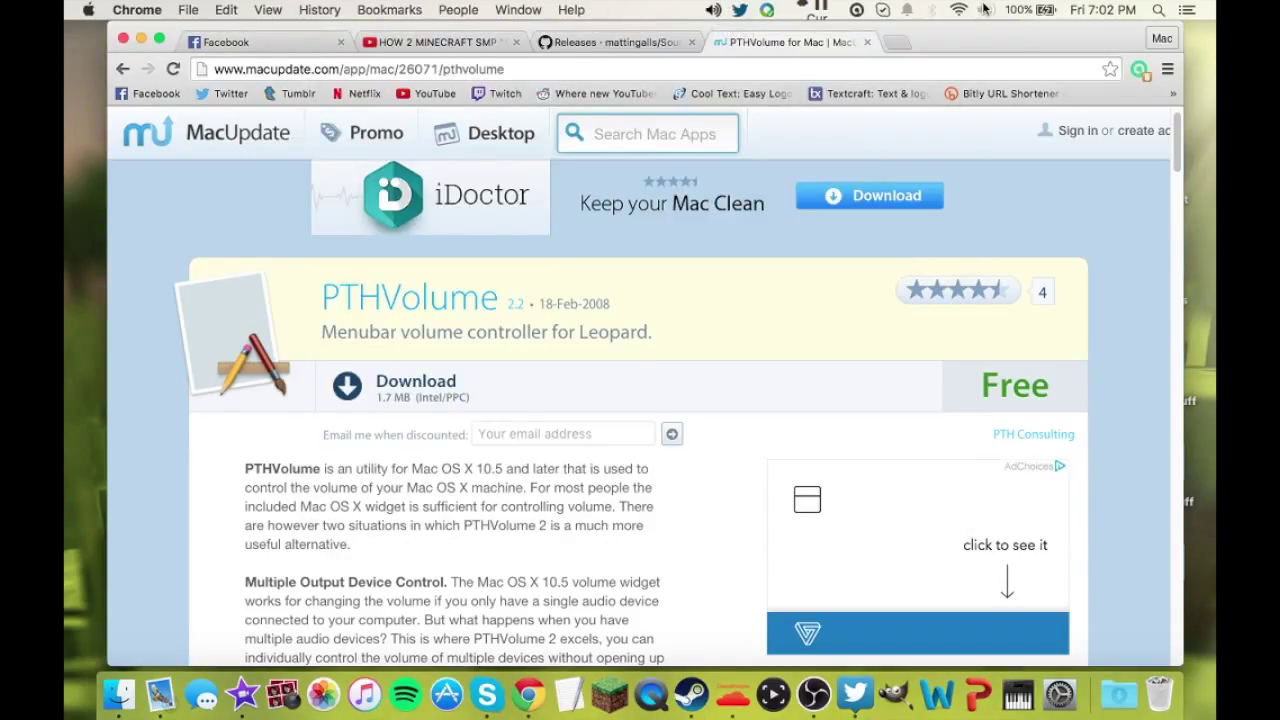
Raise the Headphones slider slightly in PTHVolume's menu-bar per-device volume dropdown.
left_click(712, 9)
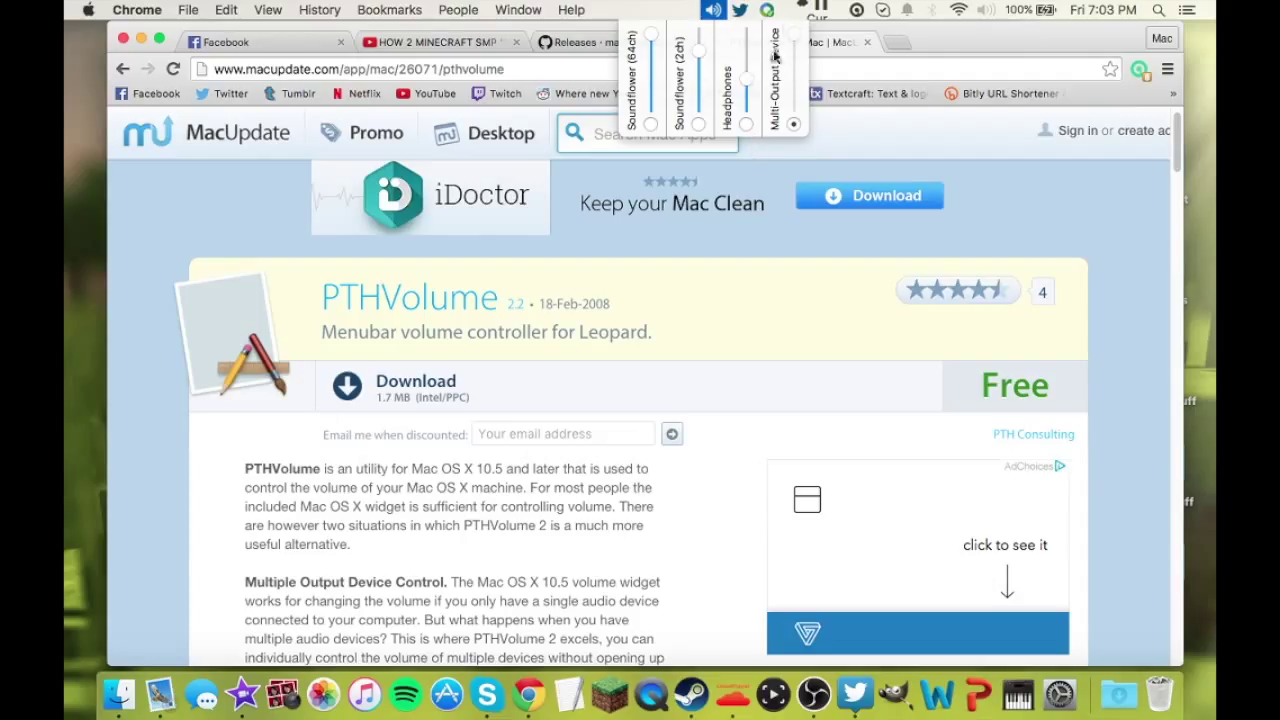
left_click(722, 9)
left_click(986, 9)
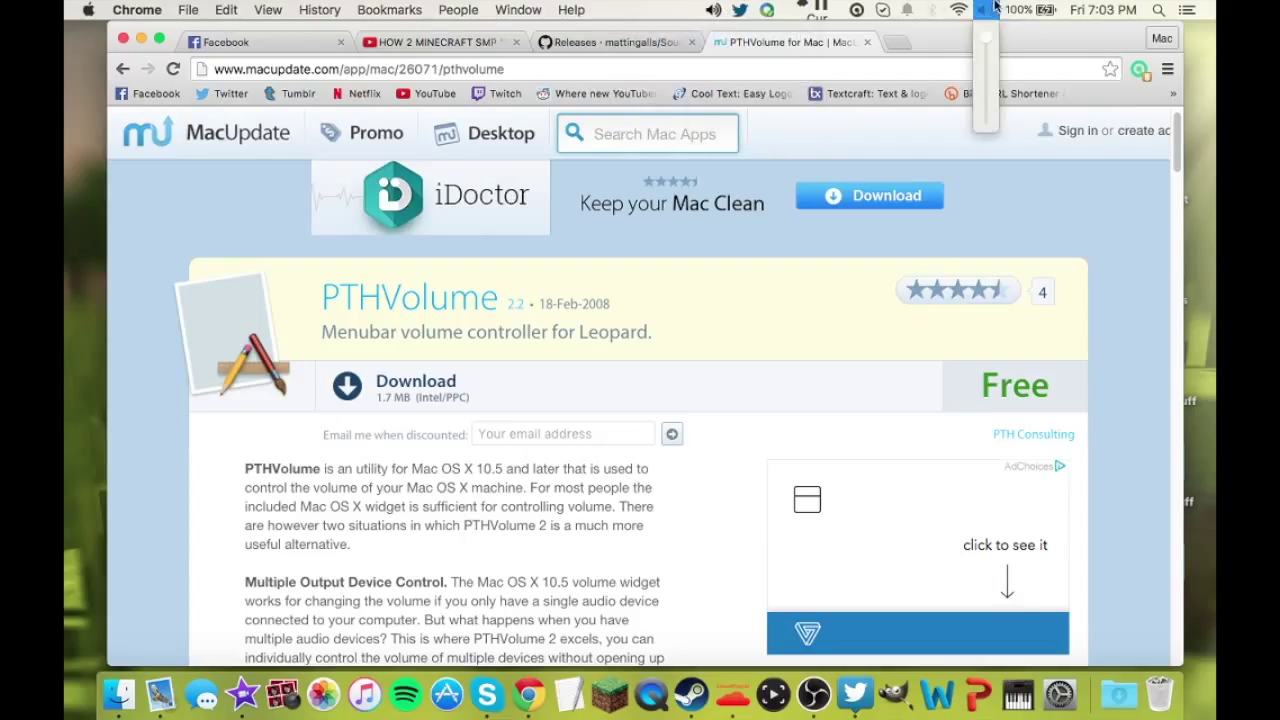
left_click(988, 12)
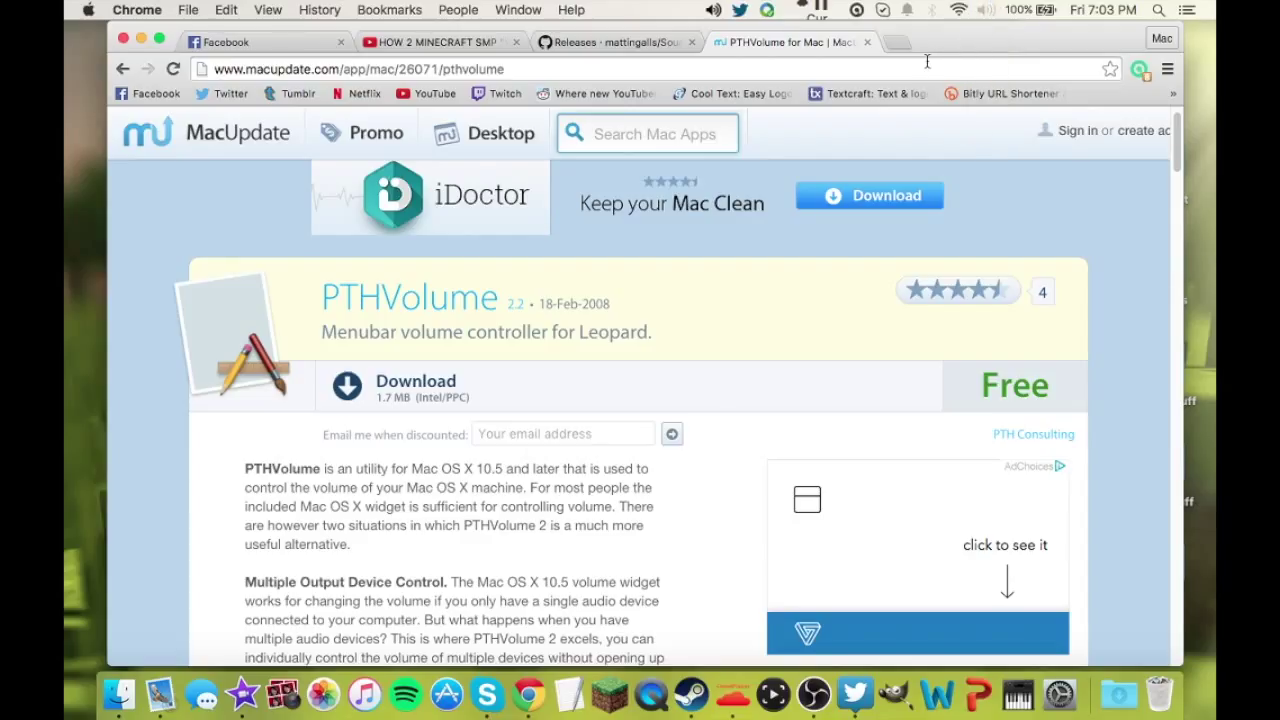
key("XF86AudioRaiseVolume")
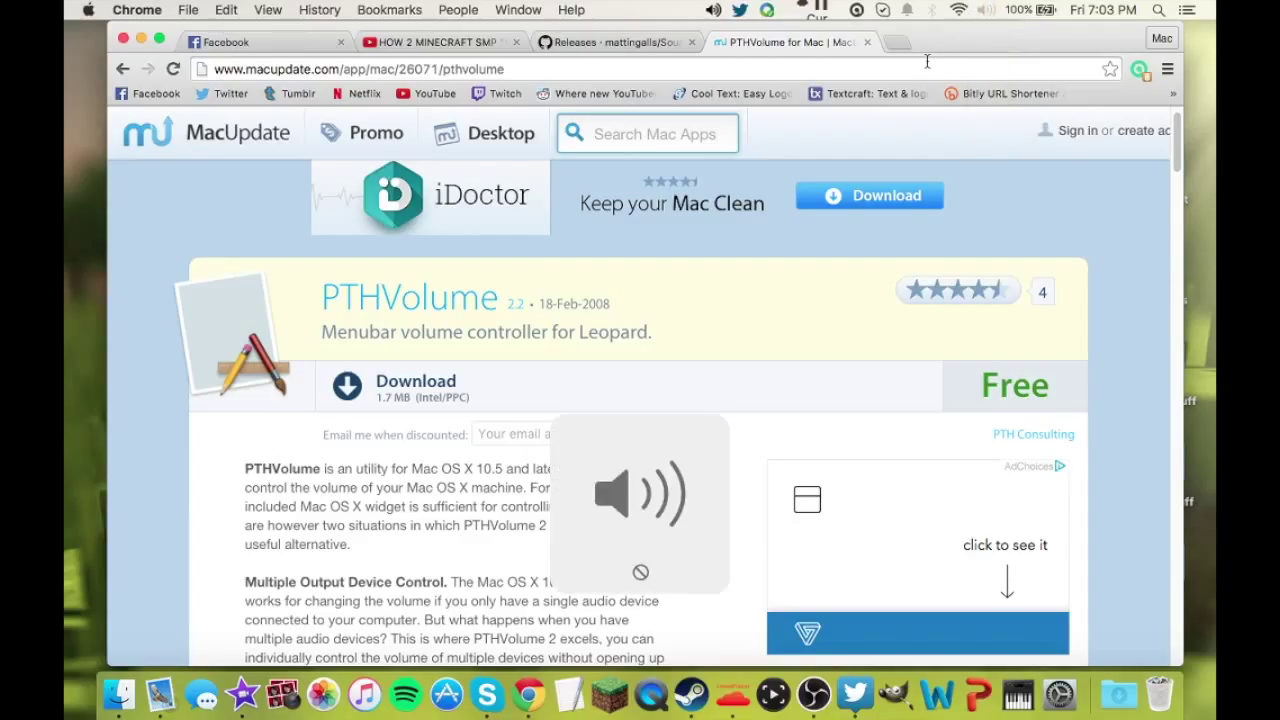
left_click(713, 9)
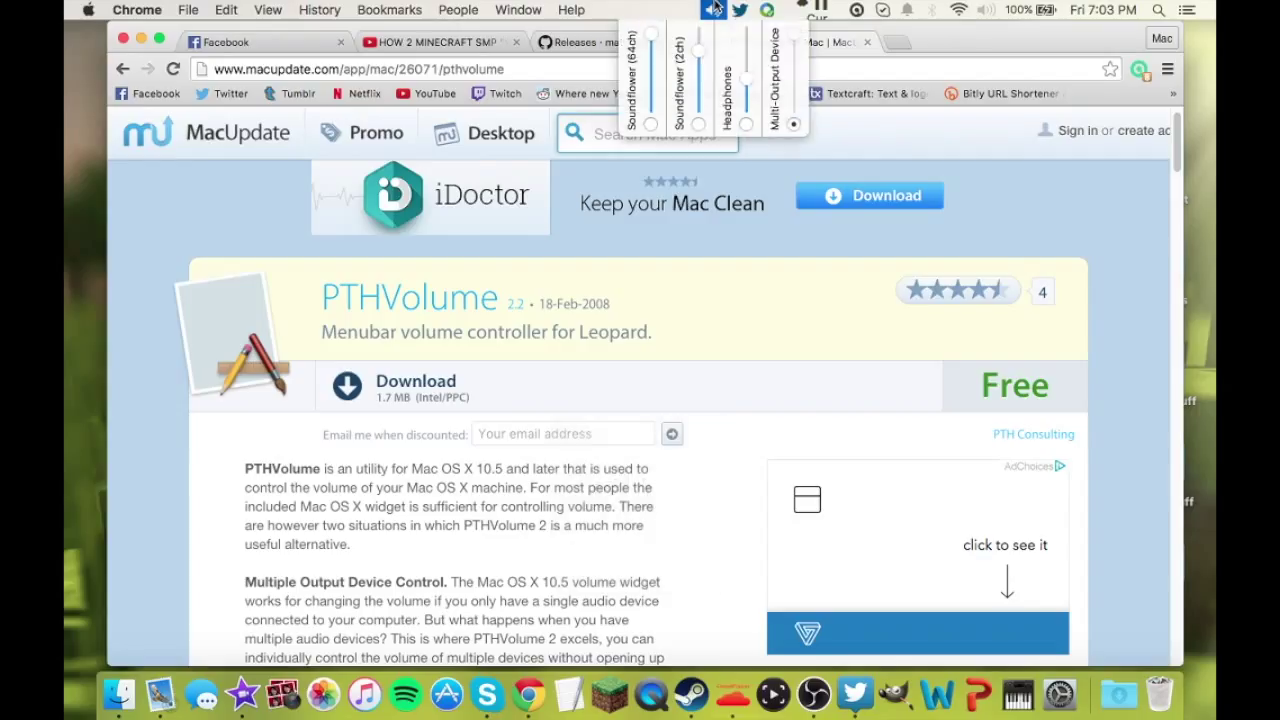
mouse_move(746, 78)
left_mouse_down()
mouse_move(748, 50)
mouse_move(748, 66)
left_mouse_up()
left_click(596, 500)
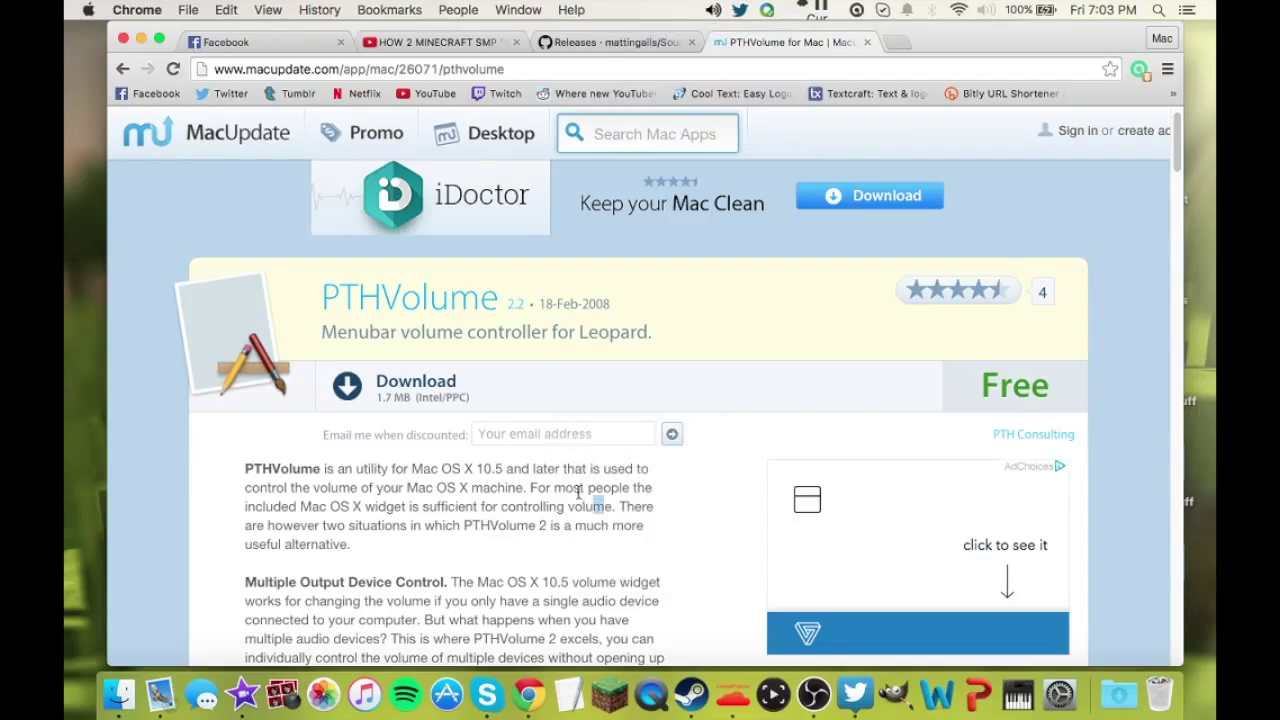